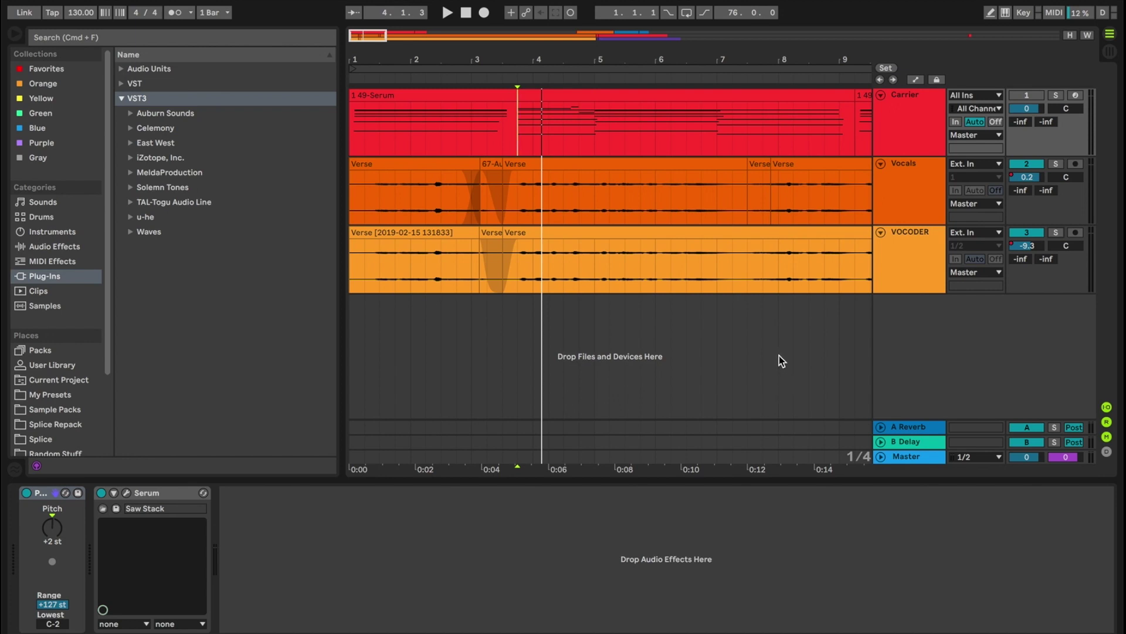
Step: Select the Vocals track to show its effect chain and play the arrangement briefly
left_click(366, 198)
key("space")
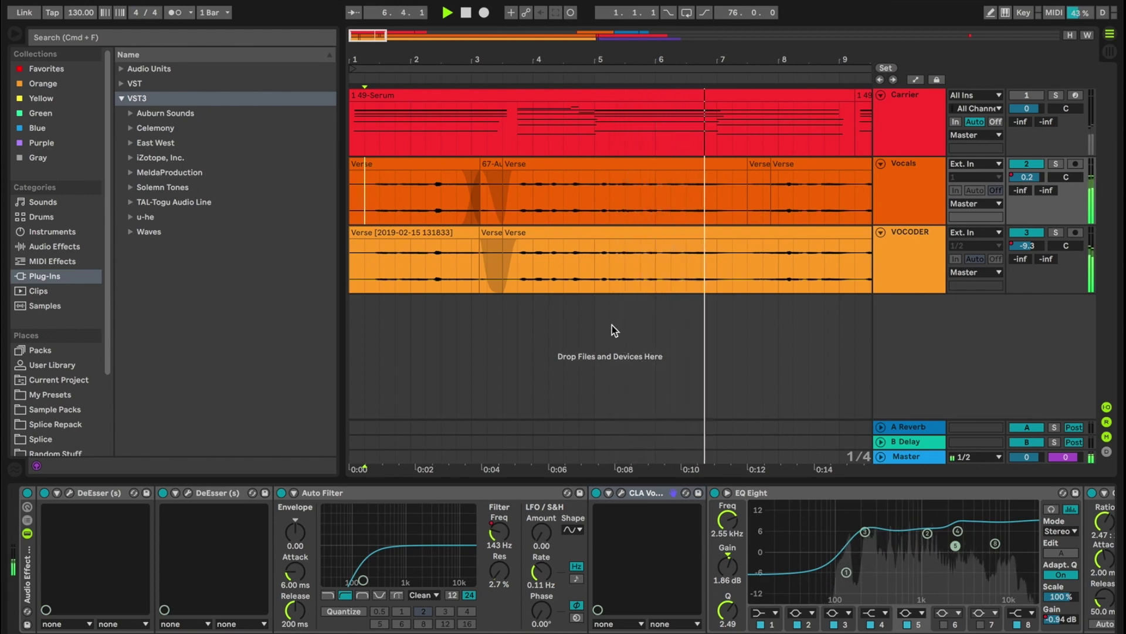
key("space")
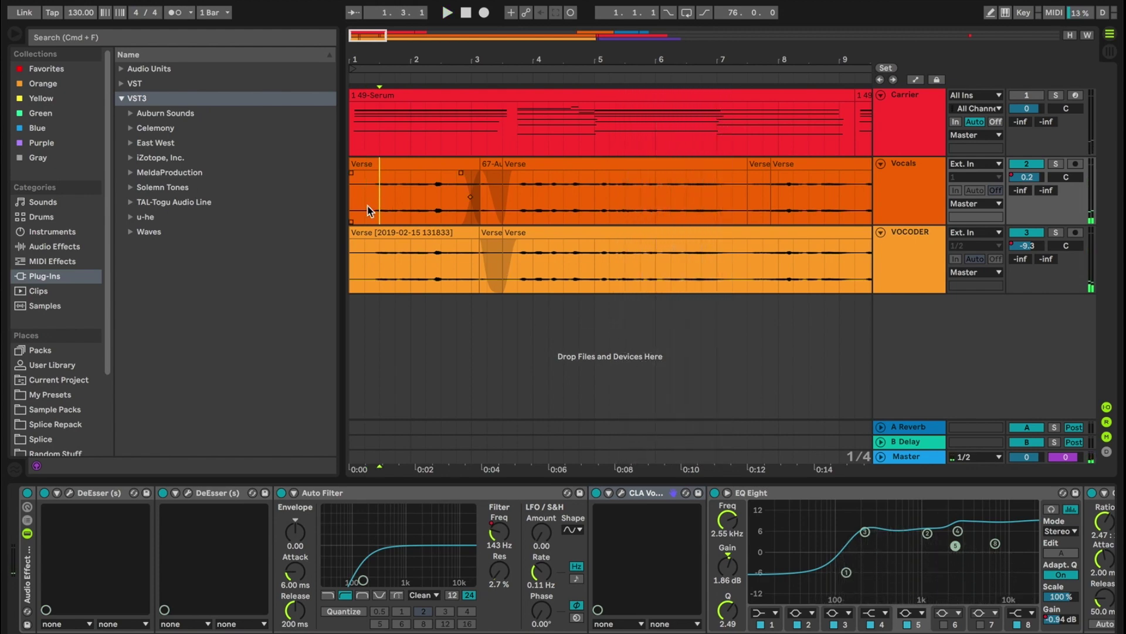
Step: Audition the VOCODER track solo during playback, then unsolo it
left_click(1058, 233)
key("space")
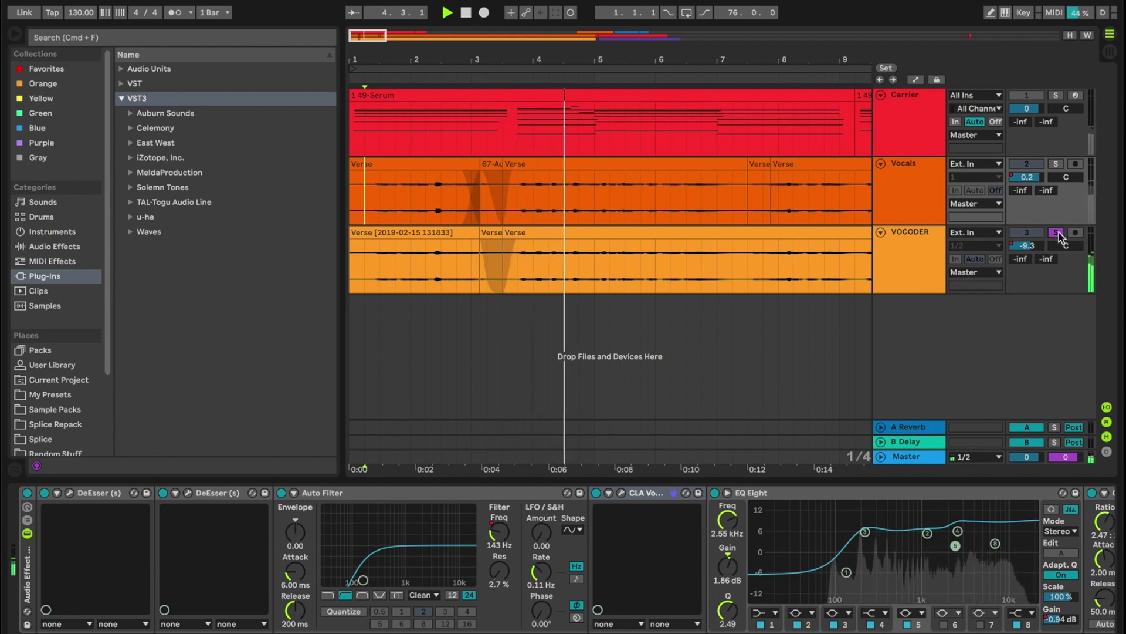
left_click(1057, 233)
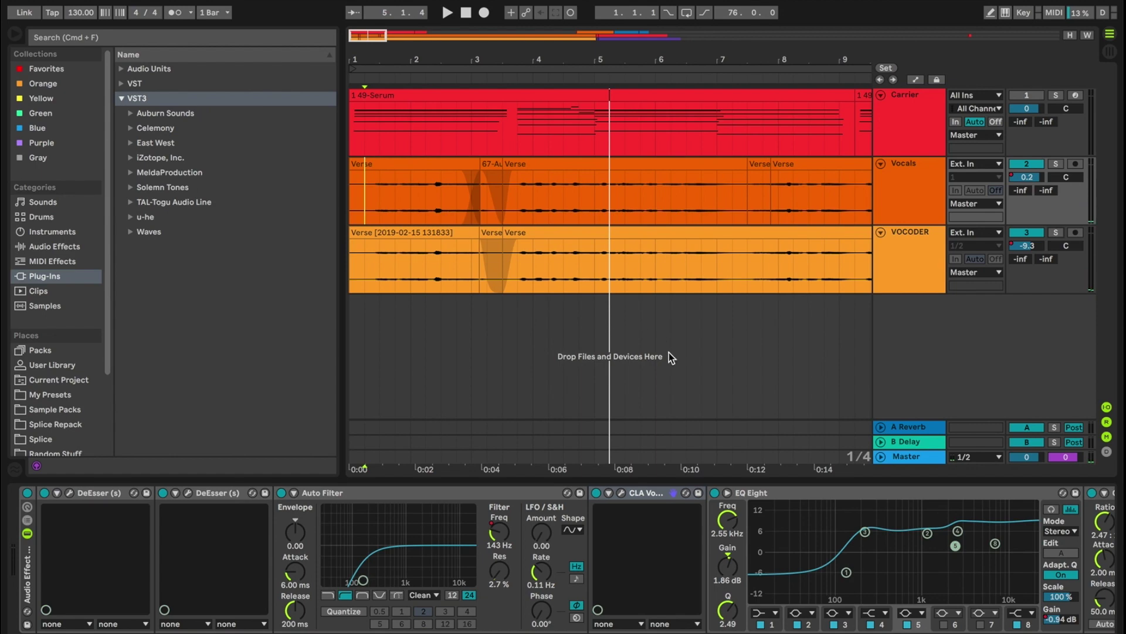
Step: Select the Carrier track and briefly inspect its Serum Saw Stack patch in the editor
left_click(927, 110)
left_click(128, 493)
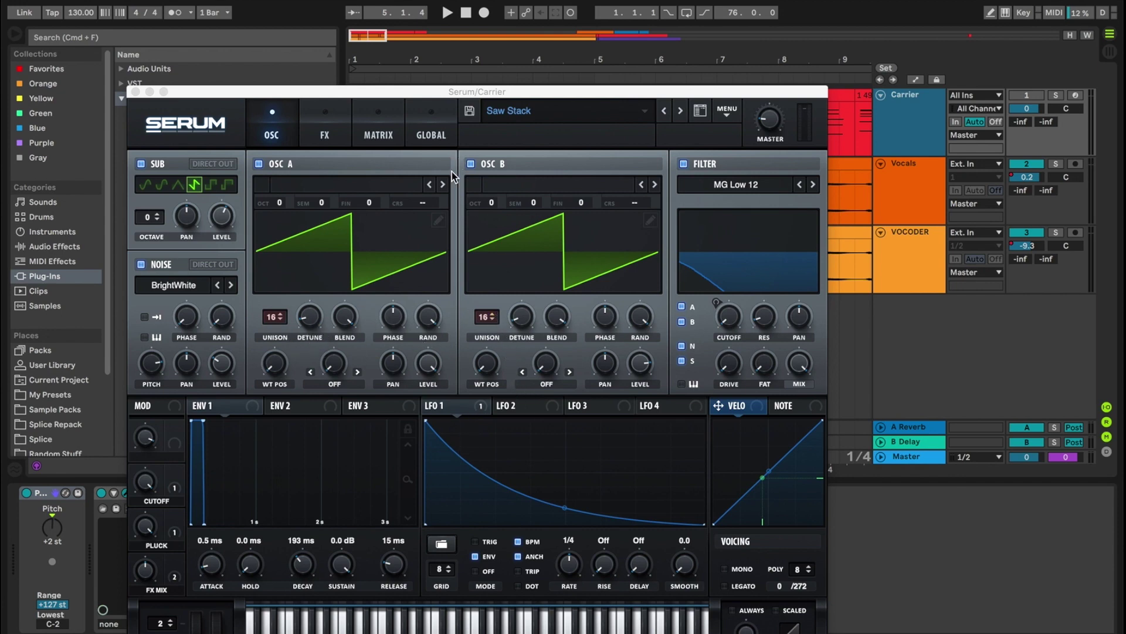
left_click(136, 91)
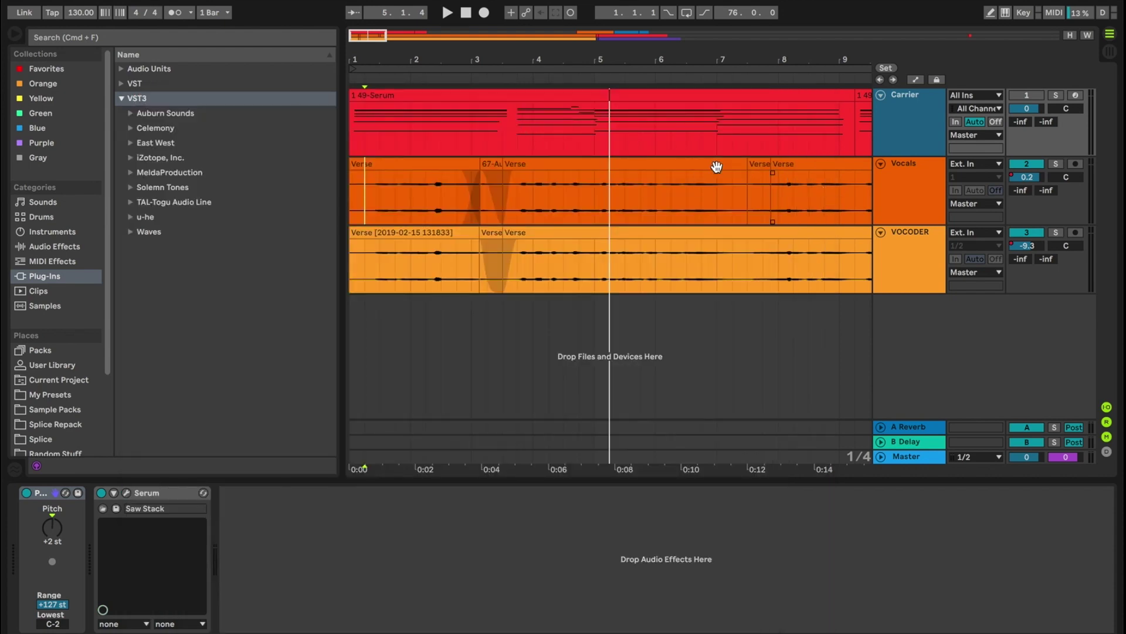
Step: On the VOCODER track, keep the Vocoder's carrier on External with audio from Carrier
left_click(914, 249)
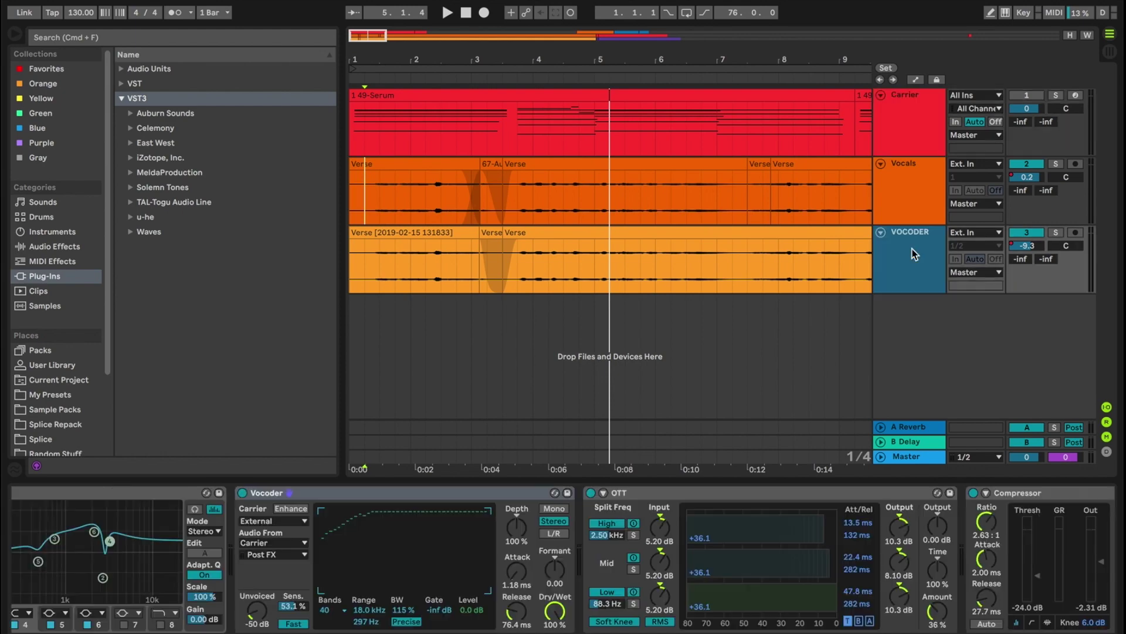
scroll(487, 535, "left", 5)
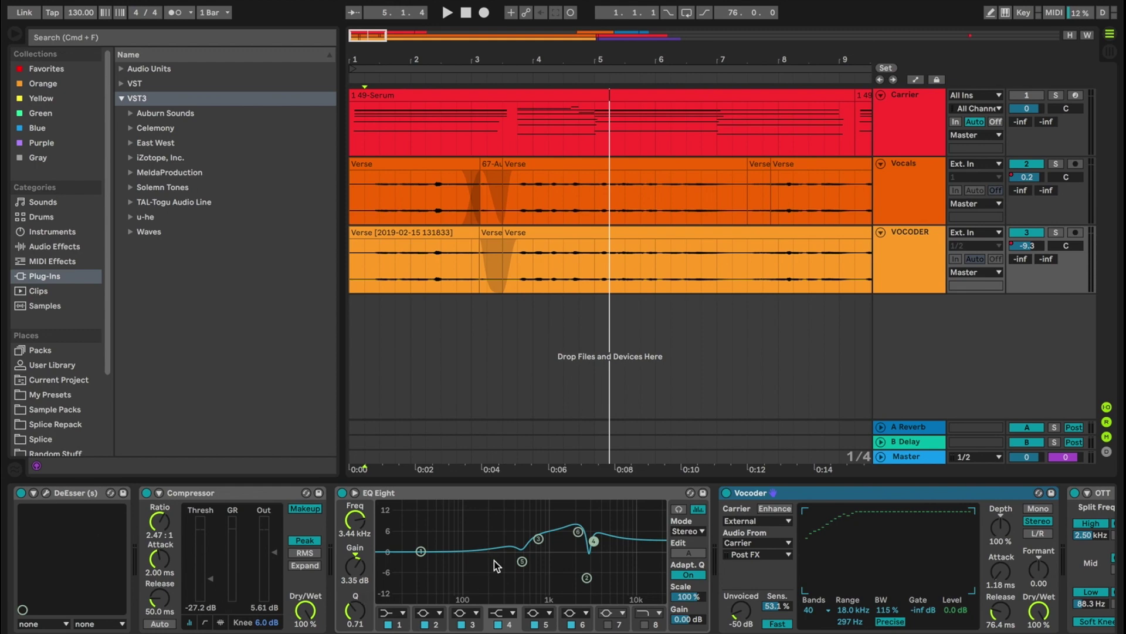
scroll(496, 565, "right", 12)
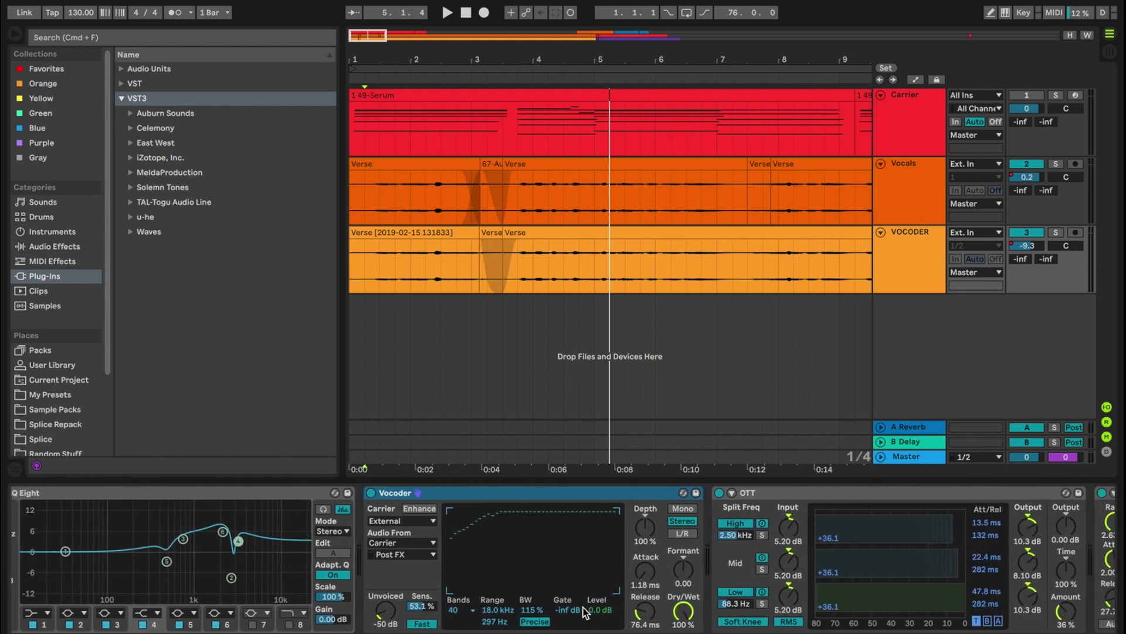
left_click(425, 523)
left_click(418, 530)
left_click(413, 545)
left_click(413, 547)
Step: Set Vocoder formant 0.00, release 63.1 ms, keep 40 bands, low range 308 Hz; start at 3.4.1
left_click_drag(677, 572, 677, 571)
left_click_drag(683, 613, 683, 601)
left_click(517, 258)
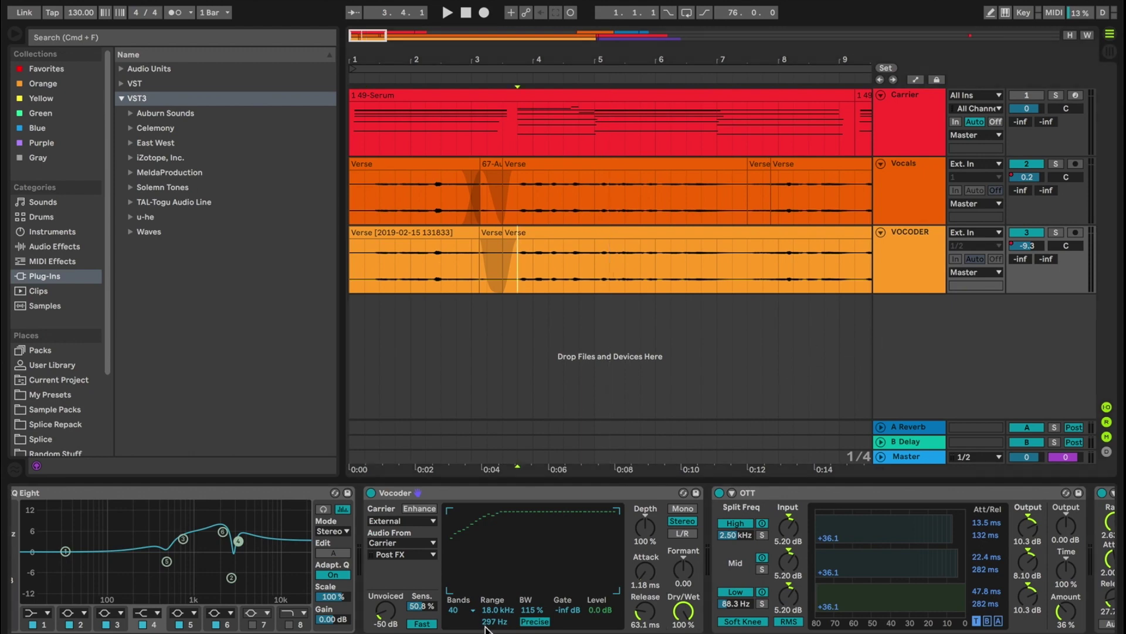
left_click(470, 610)
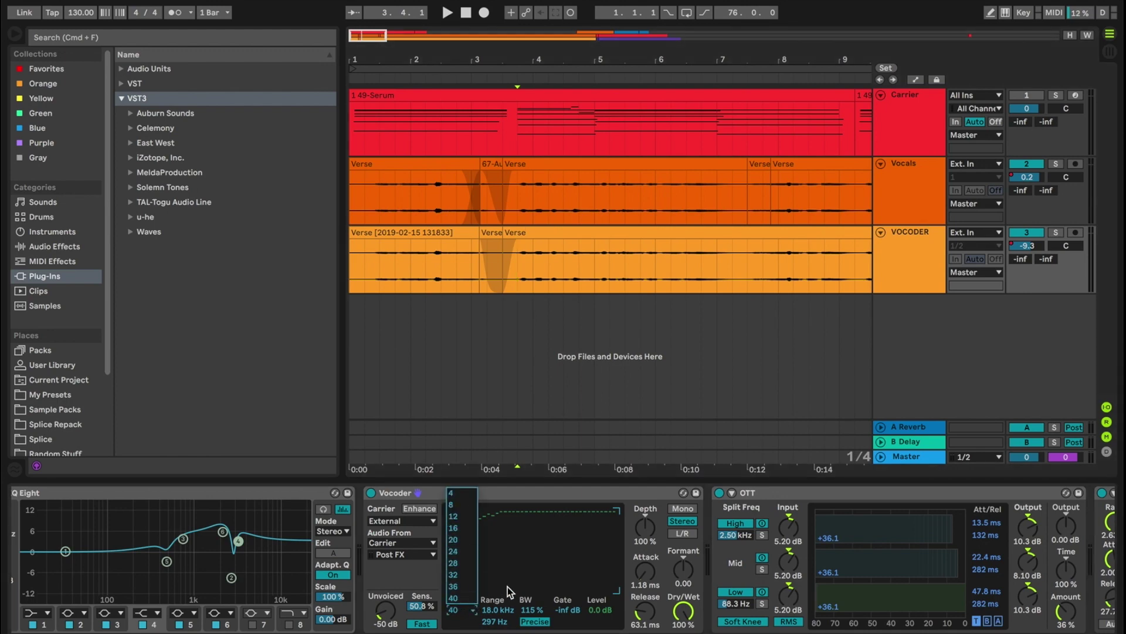
left_click(469, 603)
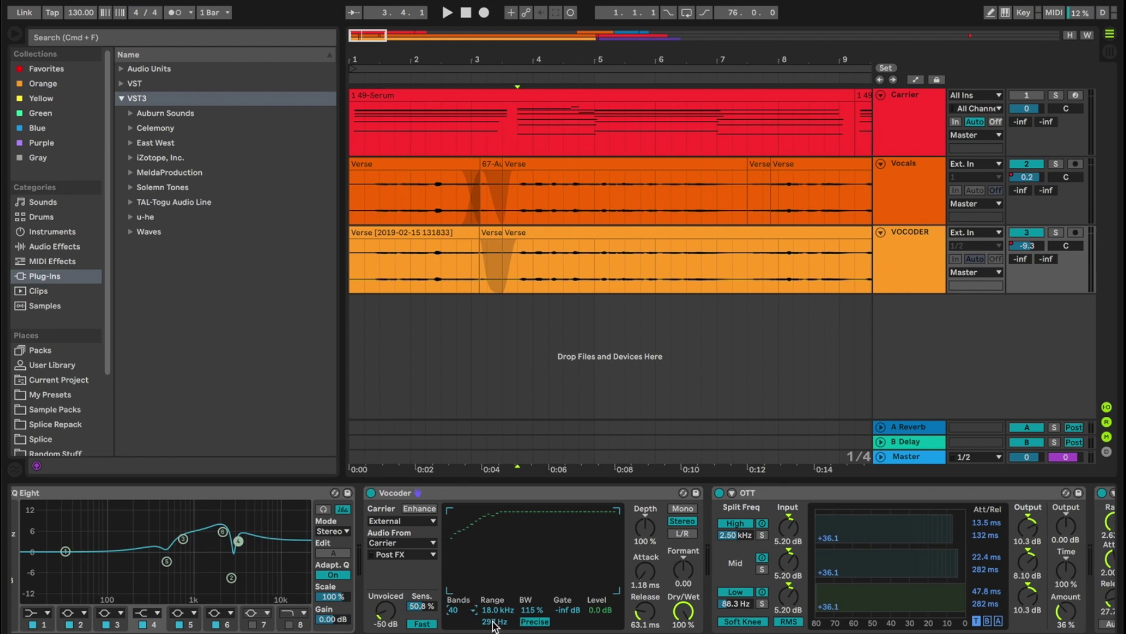
left_click_drag(498, 621, 499, 633)
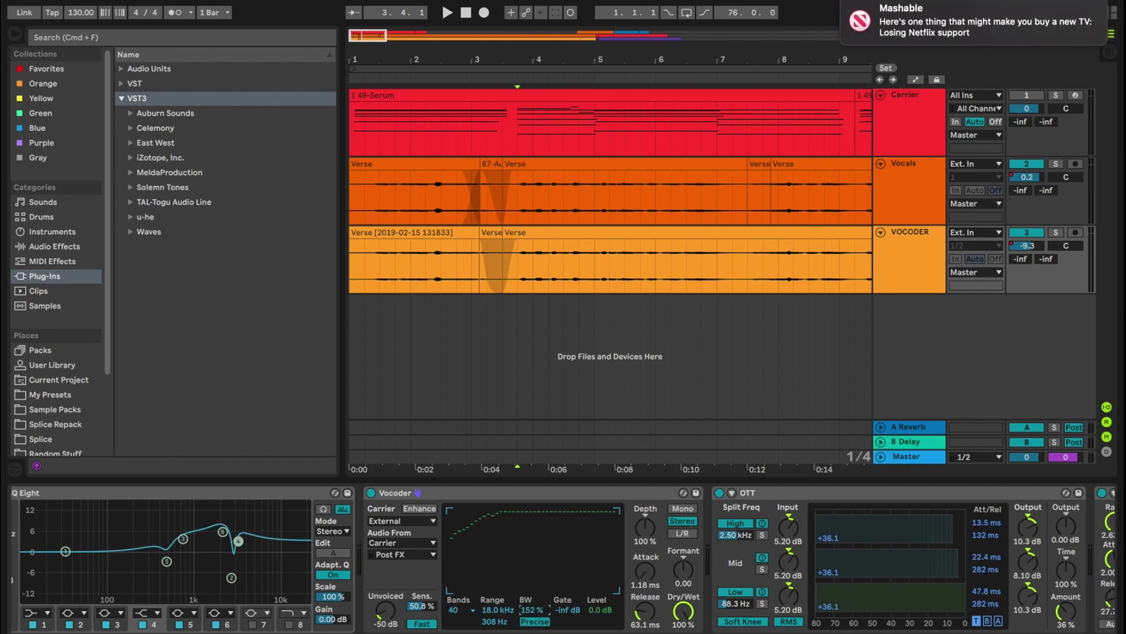
Step: With VOCODER soloed, switch the Vocoder to Retro and tune bandwidth to 81.2 % by ear
left_click(534, 621)
left_click(522, 274)
key("space")
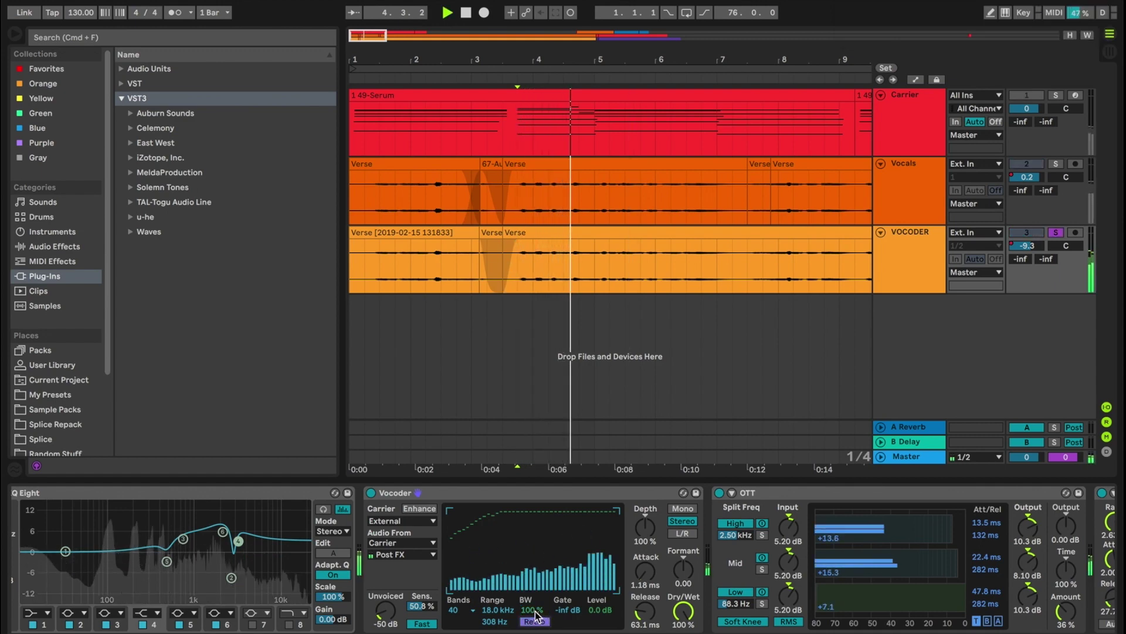
key("space")
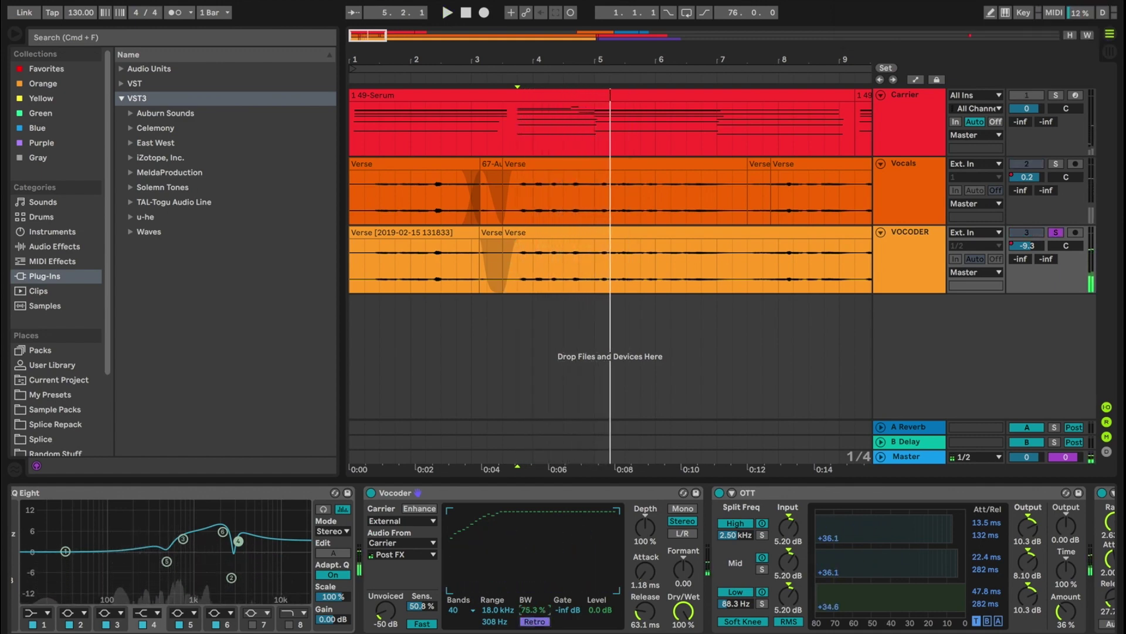
left_click_drag(534, 611, 535, 626)
key("space")
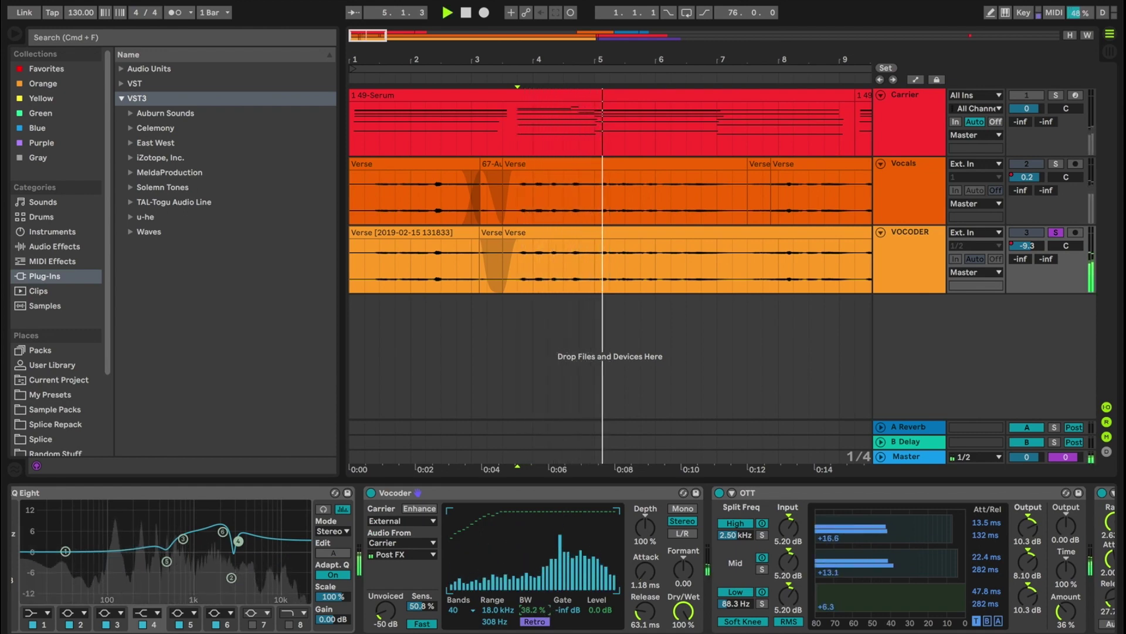
left_click_drag(535, 610, 534, 586)
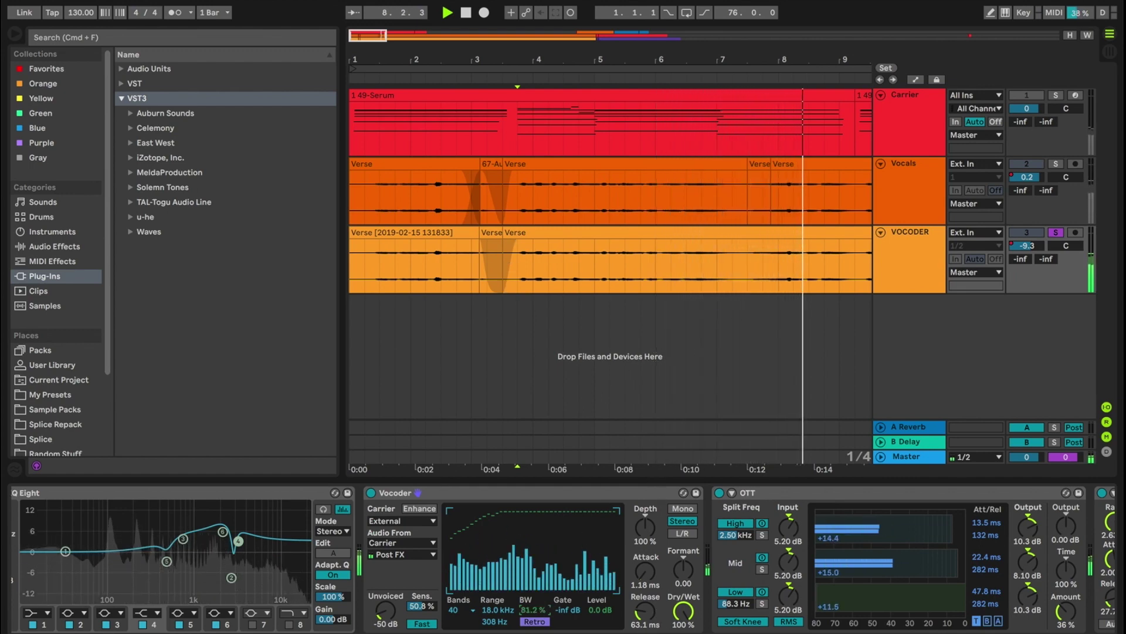
key("space")
scroll(666, 624, "right", 3)
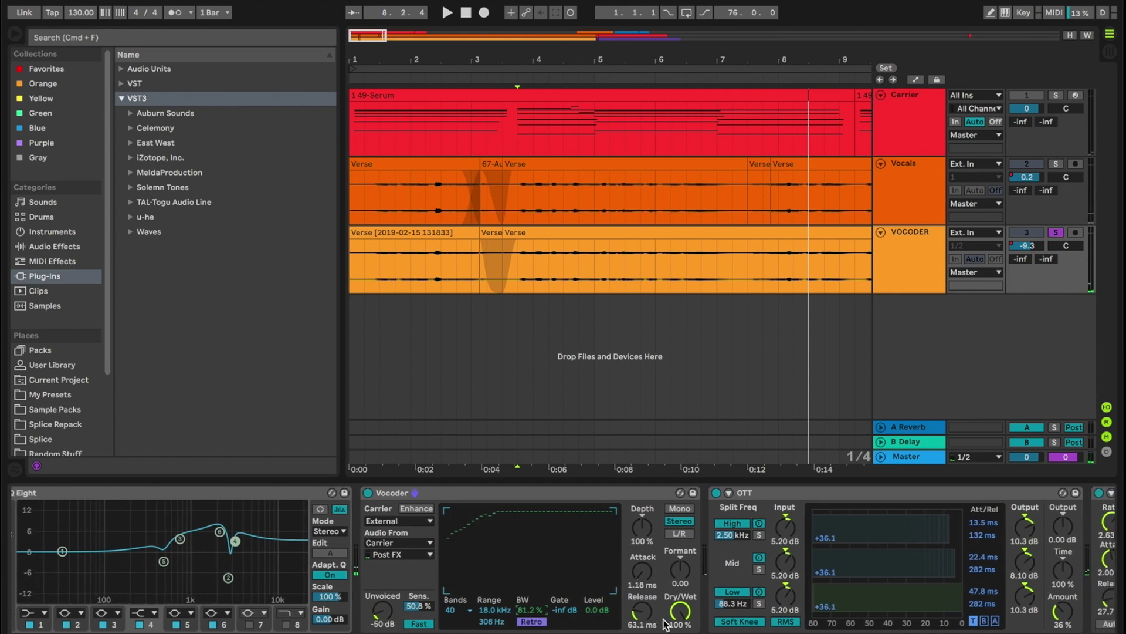
scroll(666, 624, "right", 3)
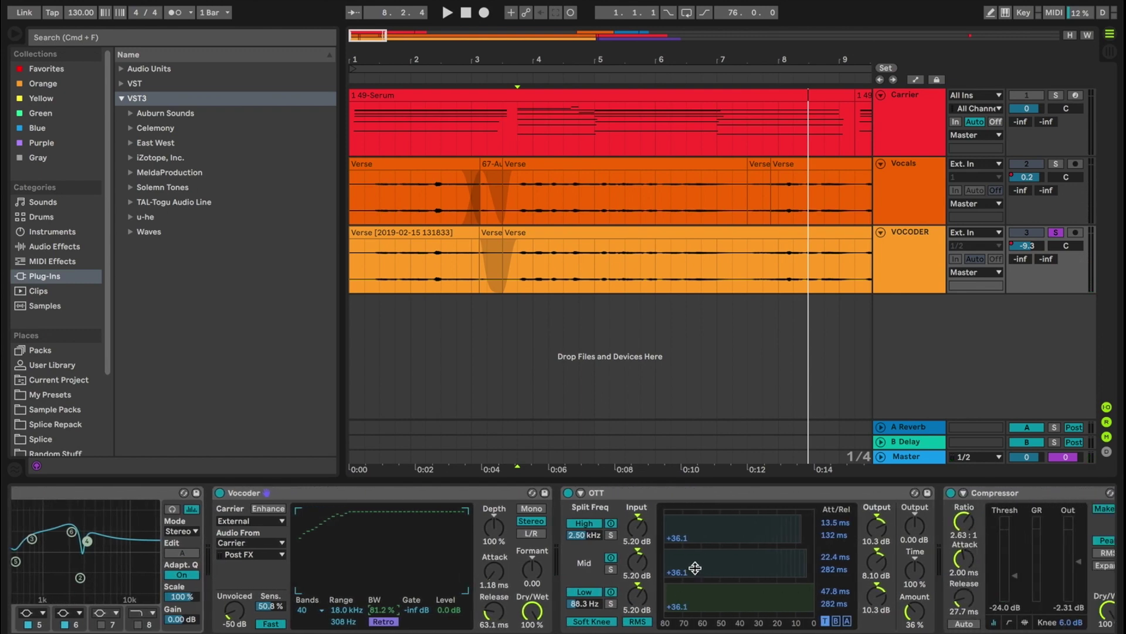
scroll(745, 565, "right", 3)
scroll(745, 565, "right", 1)
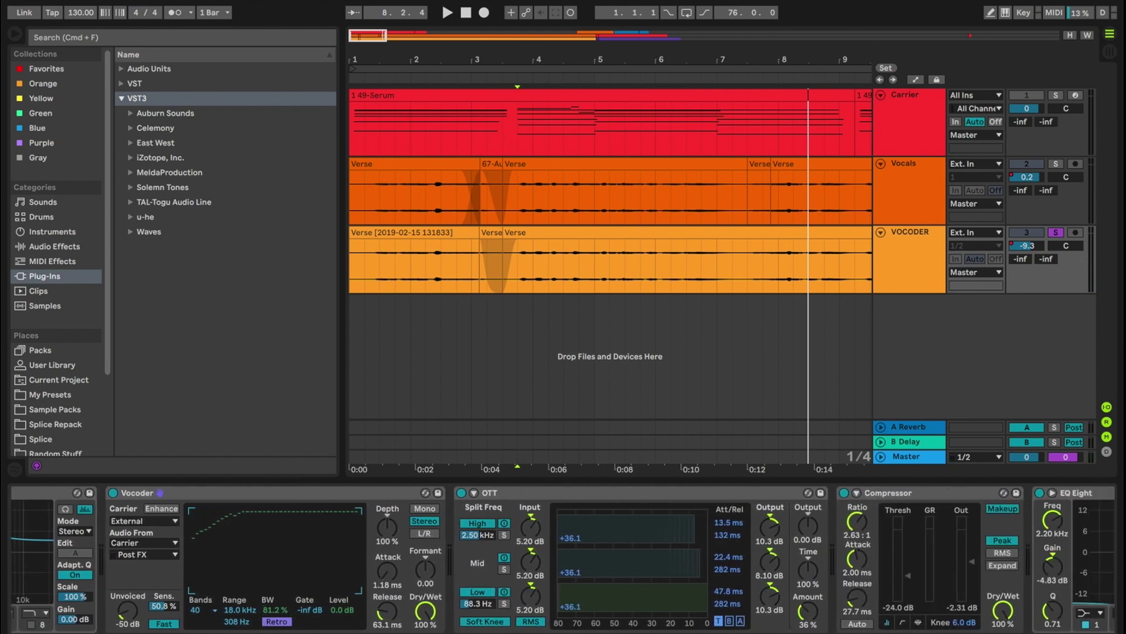
scroll(804, 613, "right", 15)
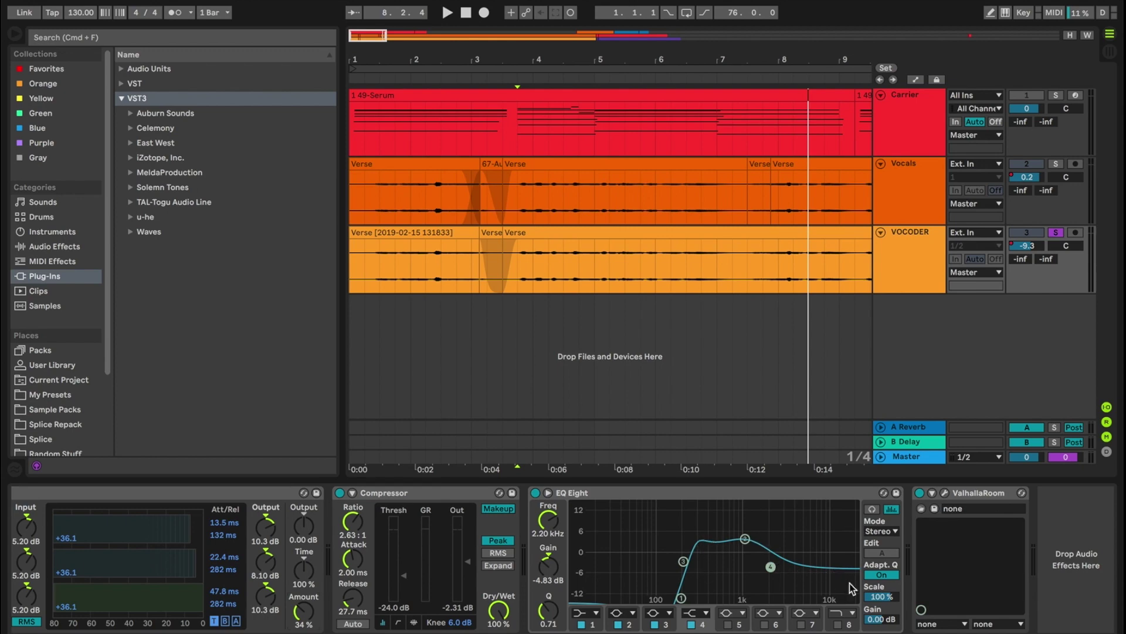
left_click(517, 273)
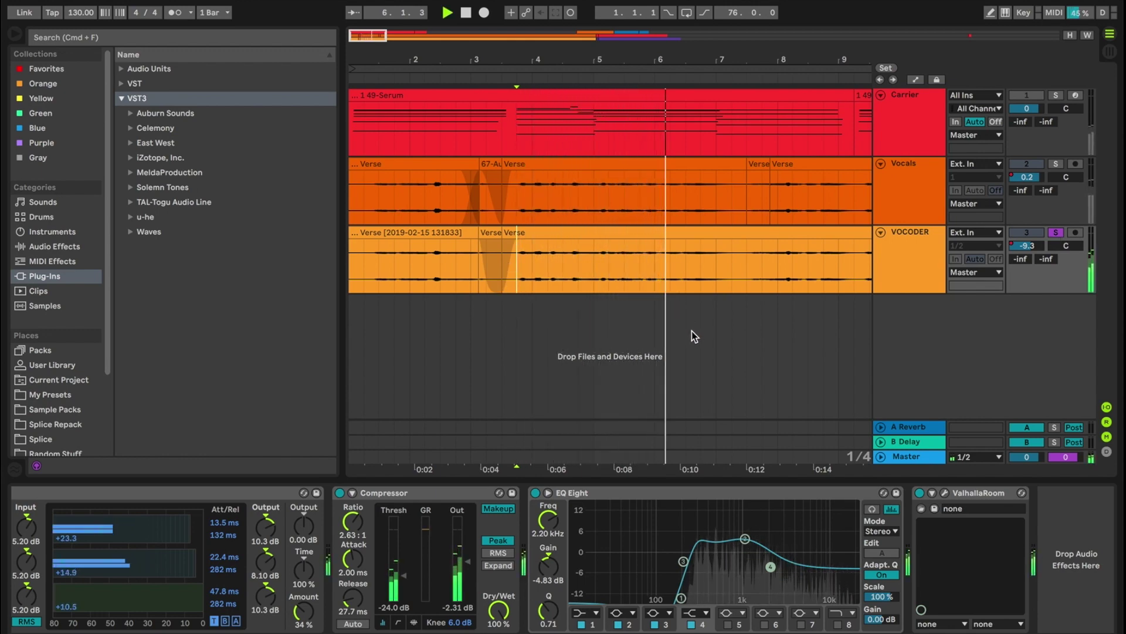
Step: Solo Vocals alongside VOCODER and raise VOCODER's volume from -9.3 to about -4.6 dB
key("space")
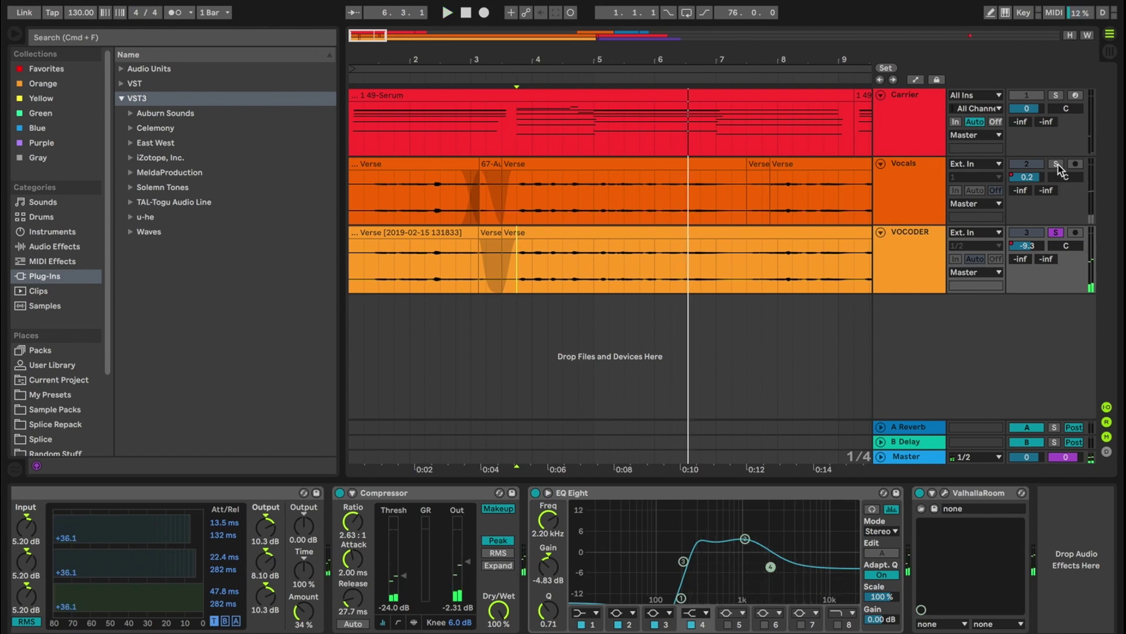
left_click(1056, 164)
key("space")
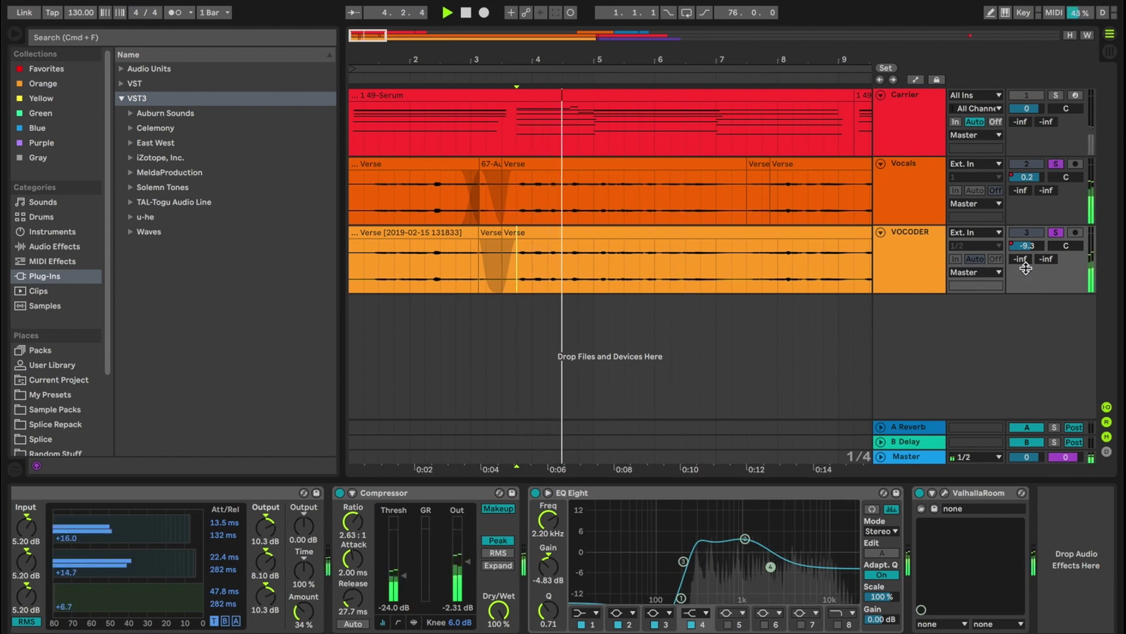
left_click_drag(1027, 246, 1027, 218)
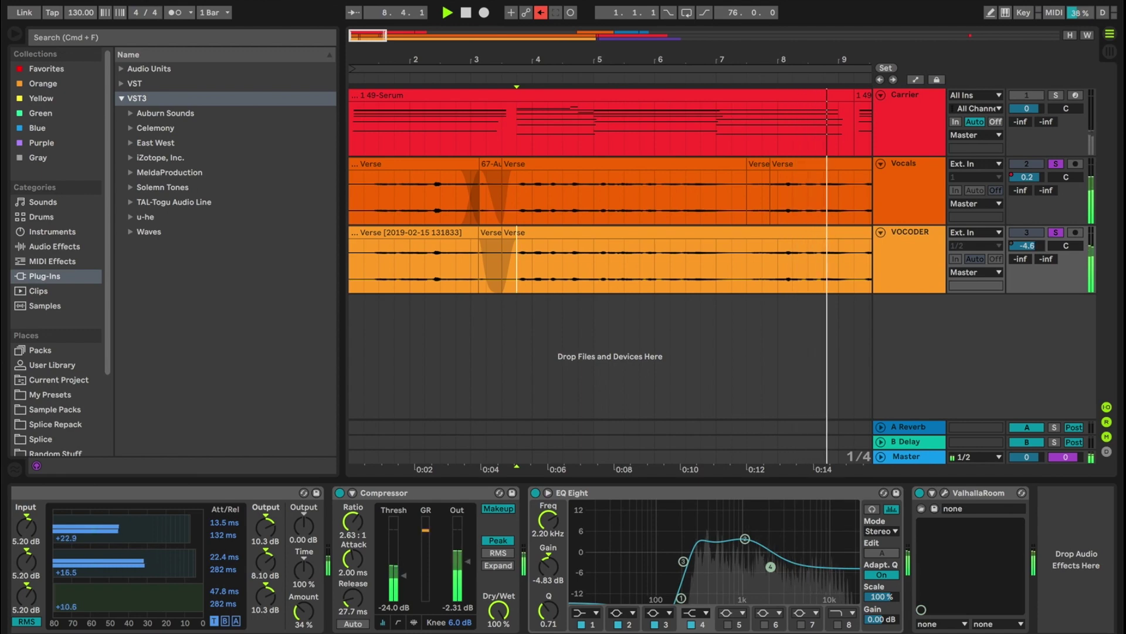
key("space")
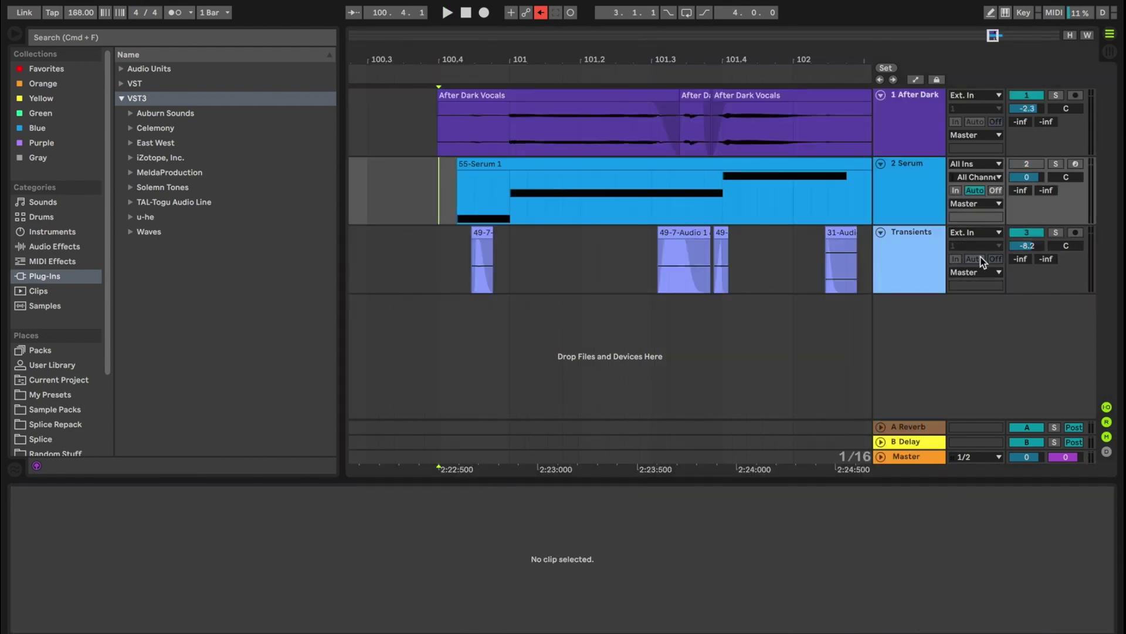
Step: Open the 2 Serum track's synth editor and move its window higher
key("space")
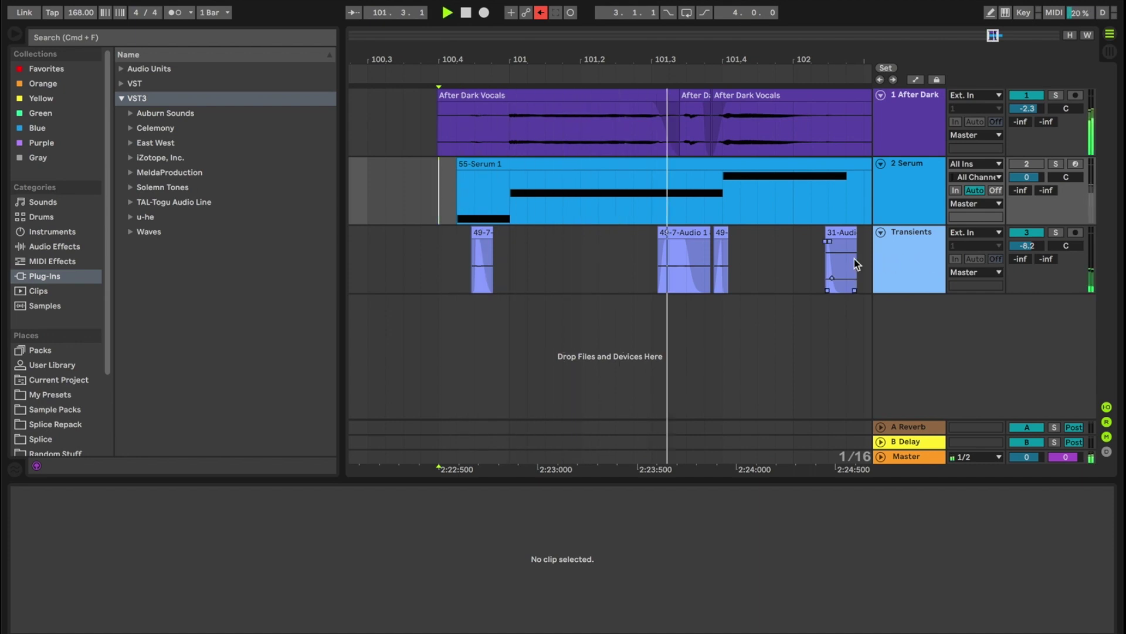
key("space")
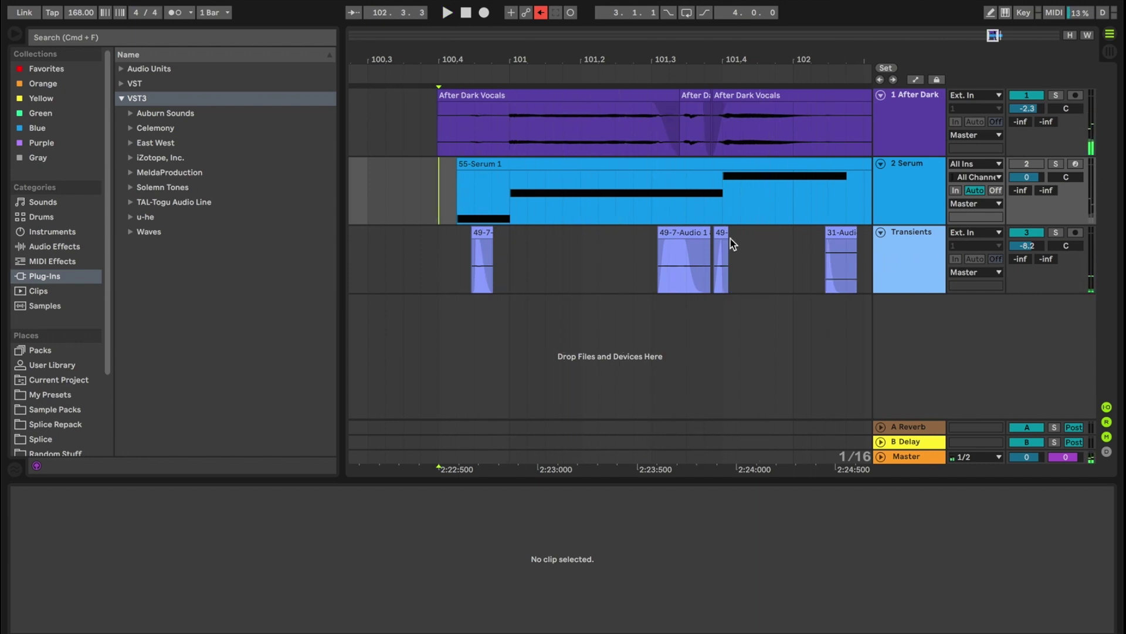
left_click(910, 181)
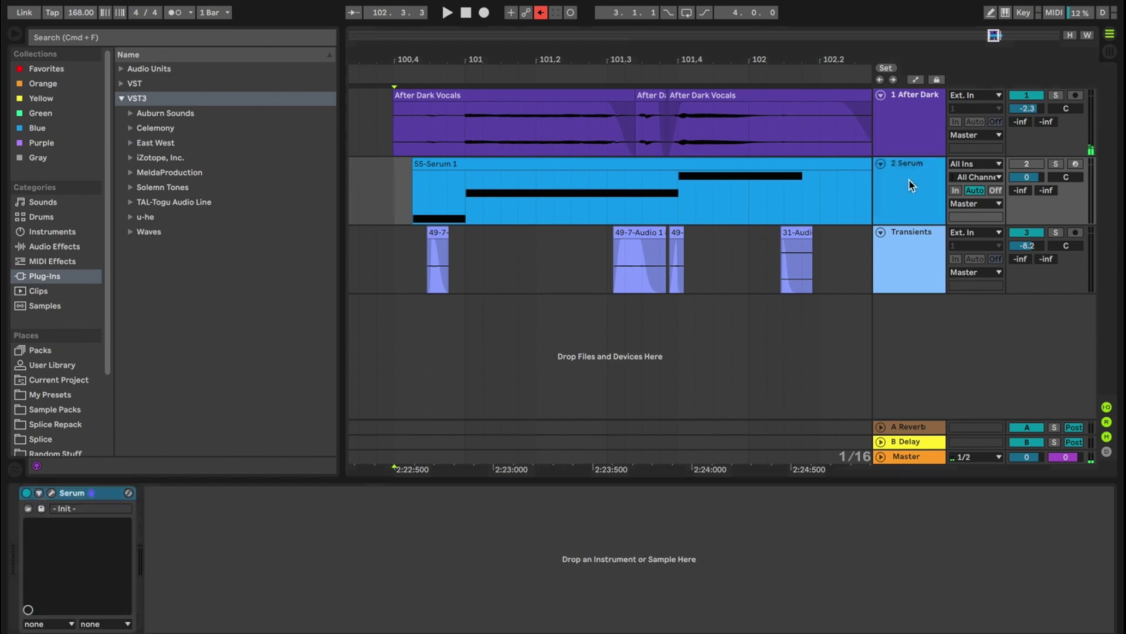
left_click(51, 494)
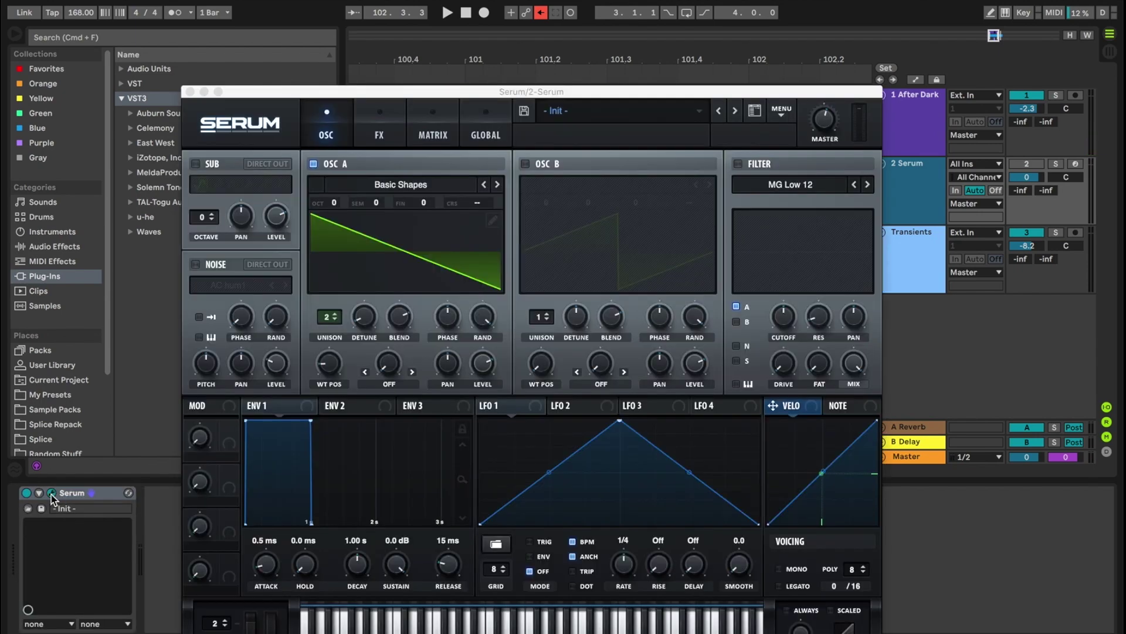
left_click_drag(575, 97, 477, 173)
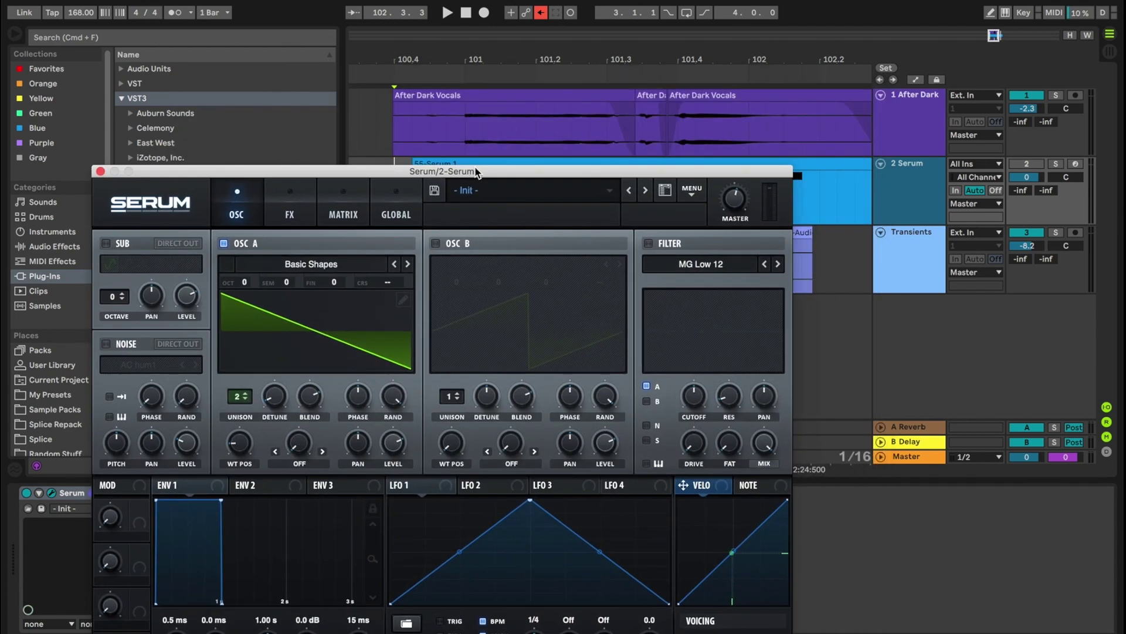
Step: Keep Serum on, deactivate After Dark and Transients, and play the carrier alone
left_click(1027, 164)
left_click(1027, 95)
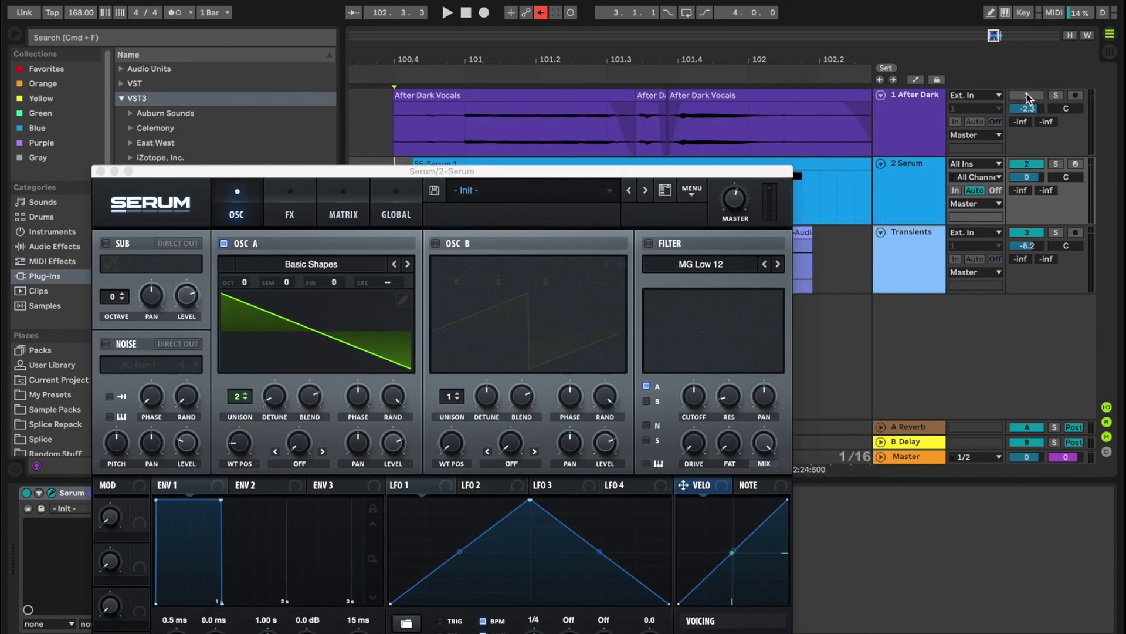
key("space")
left_click(1026, 234)
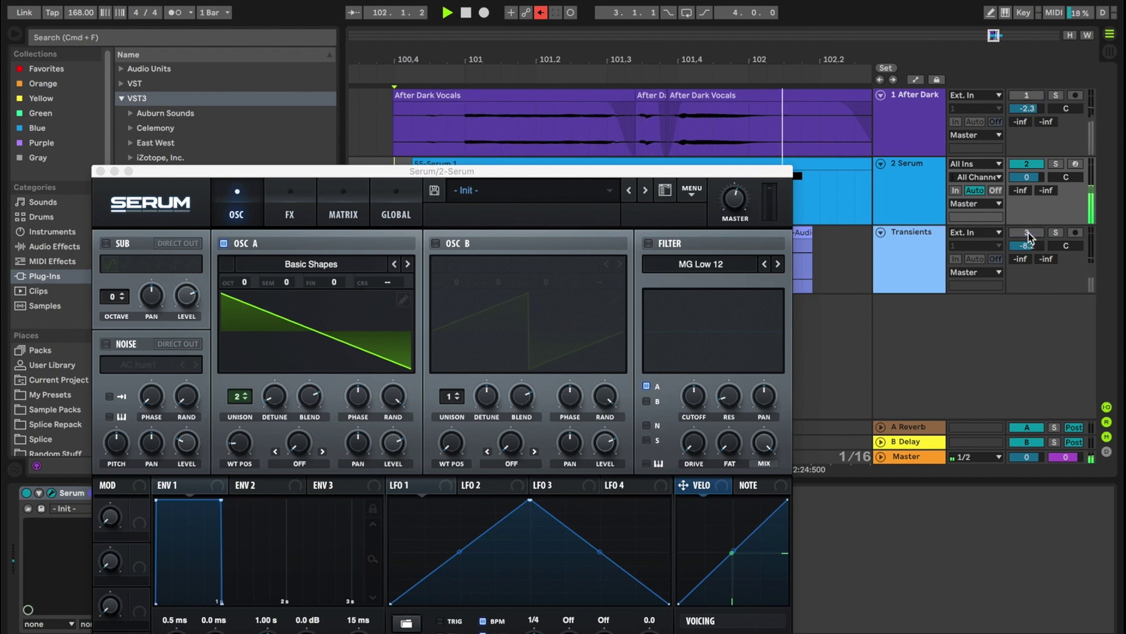
Step: Close Serum, play the After Dark vocal from its clip start, then unsolo track 1
key("space")
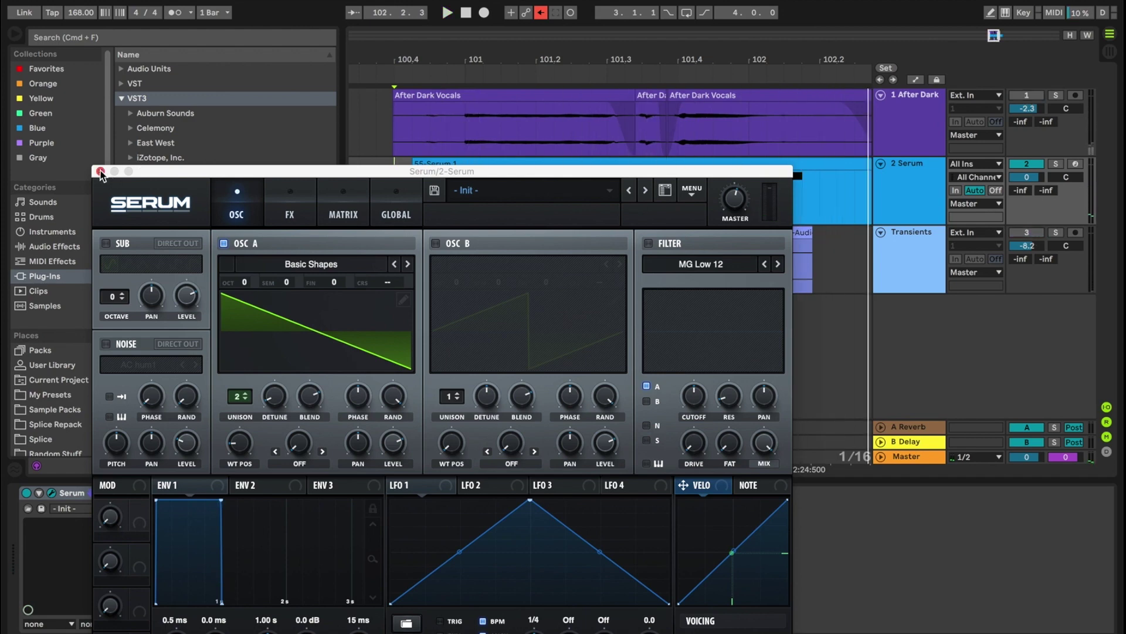
left_click(99, 172)
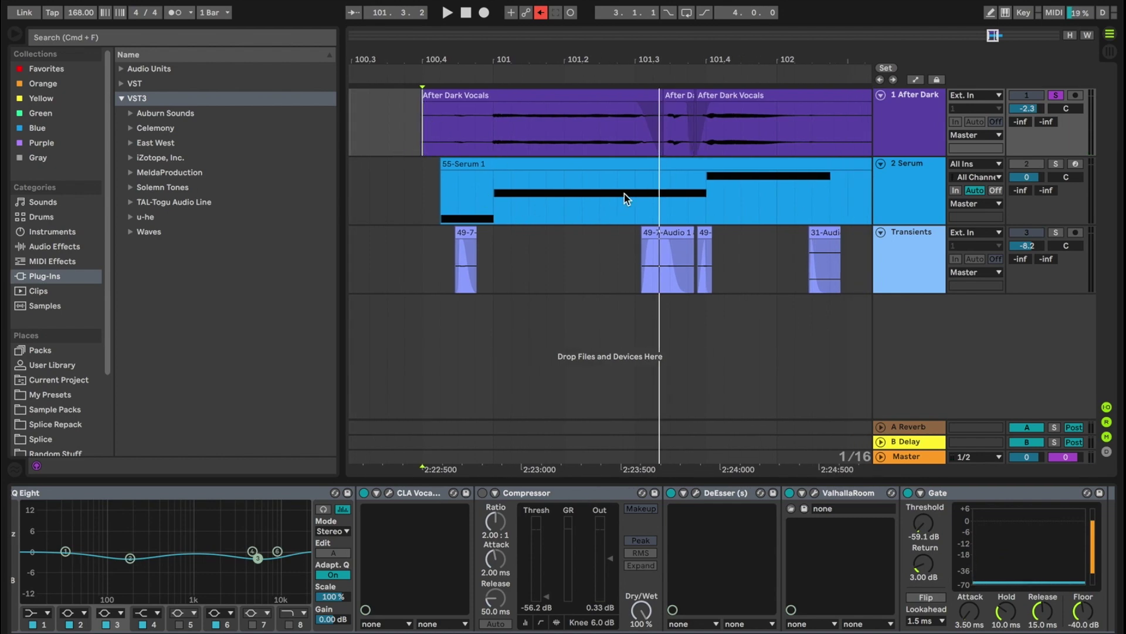
left_click(424, 136)
key("space")
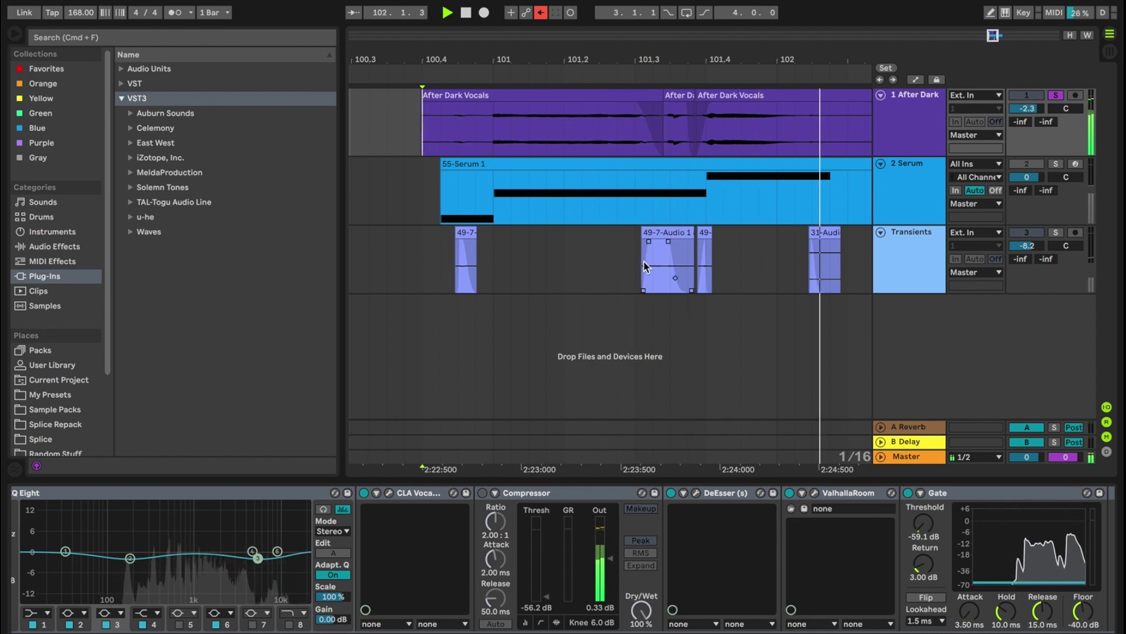
key("space")
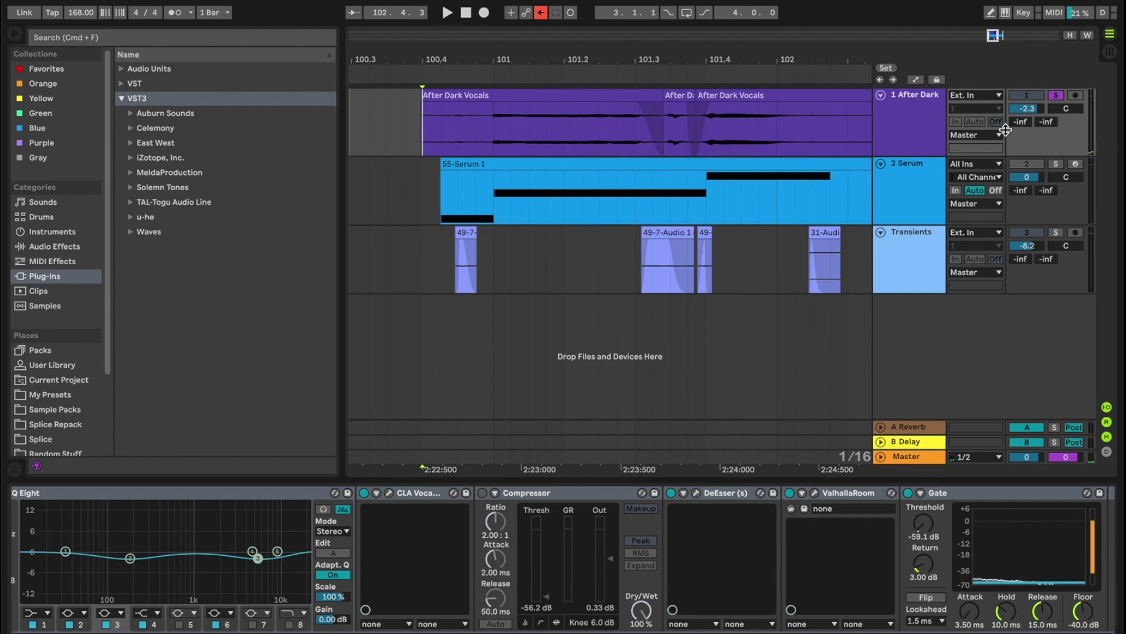
left_click(1058, 96)
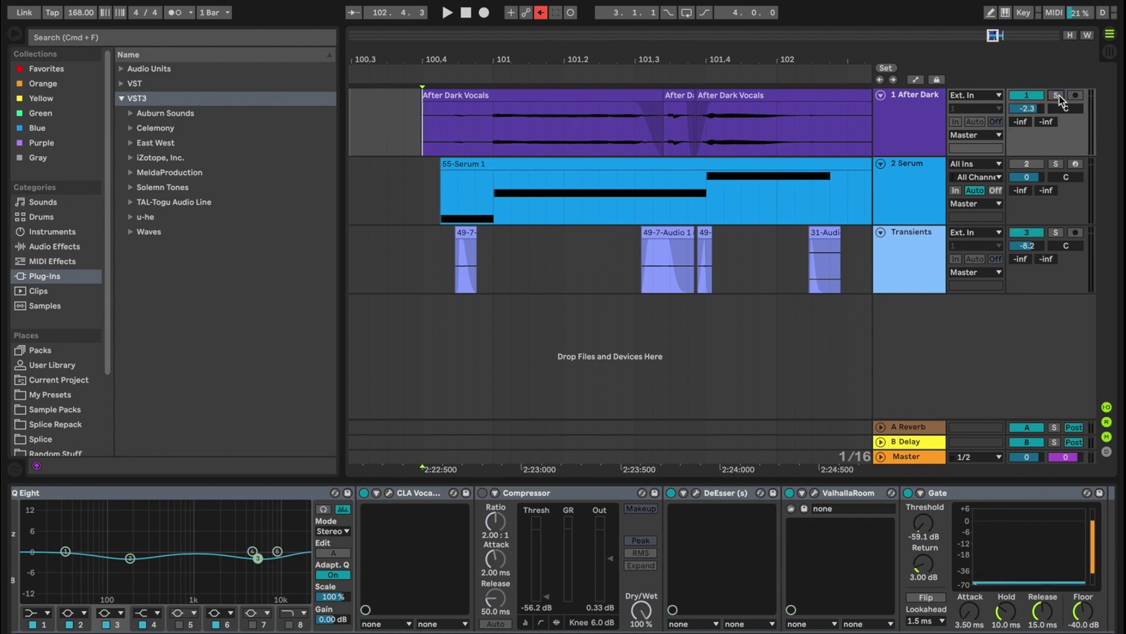
Step: Enable After Dark's Vocoder and lower its unvoiced level, keeping the 2-Serum carrier and 36 bands
scroll(448, 530, "up", 10)
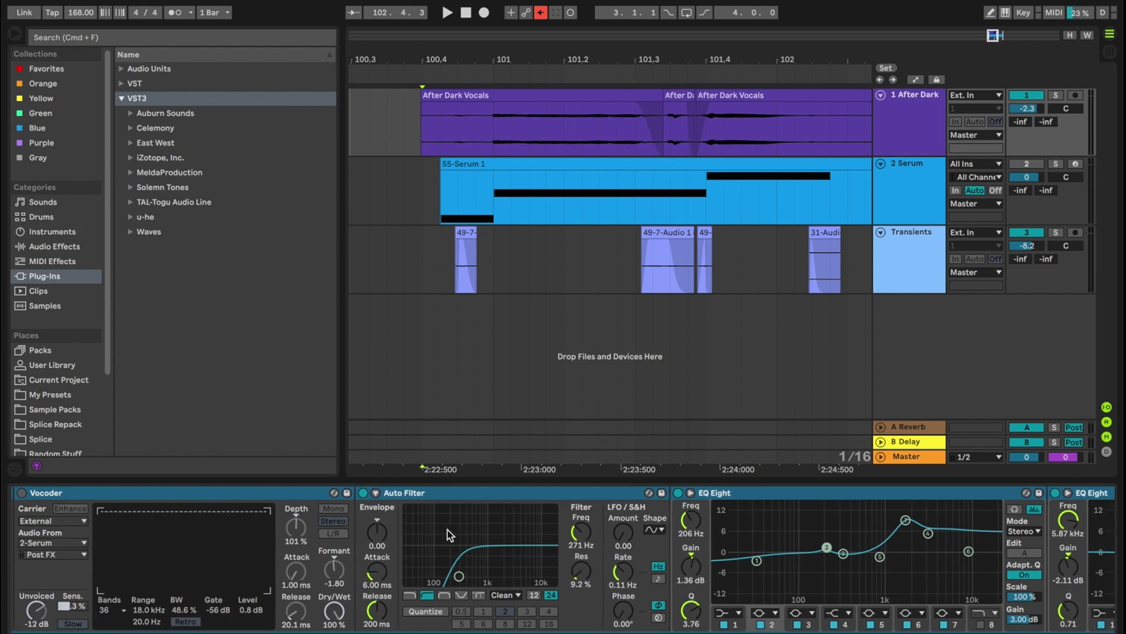
left_click(45, 493)
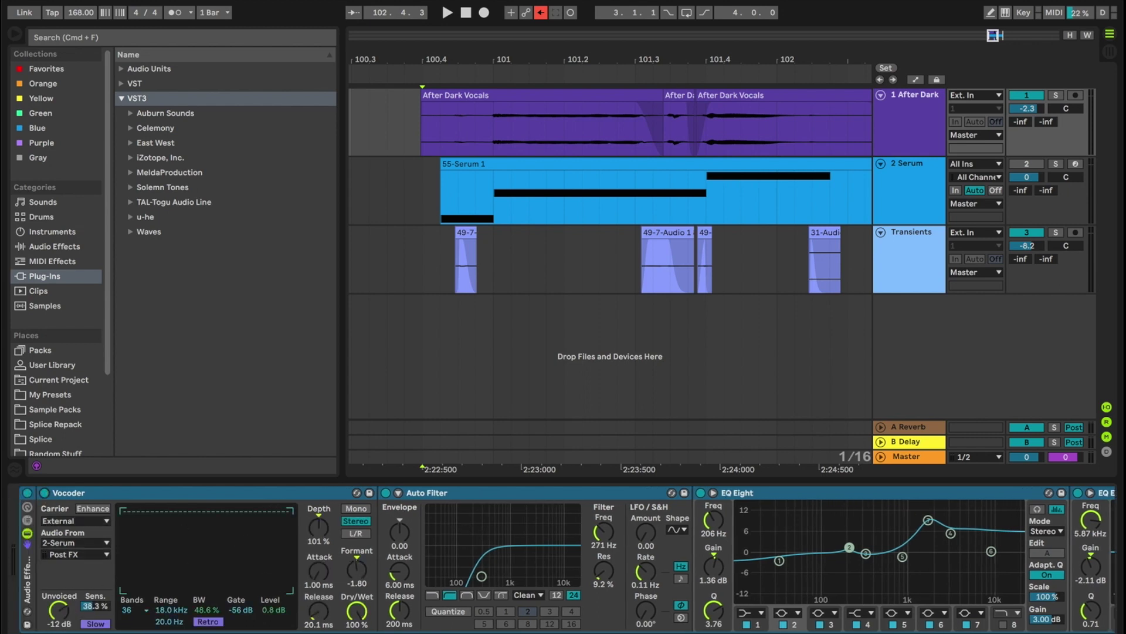
left_click_drag(59, 611, 59, 625)
left_click(83, 543)
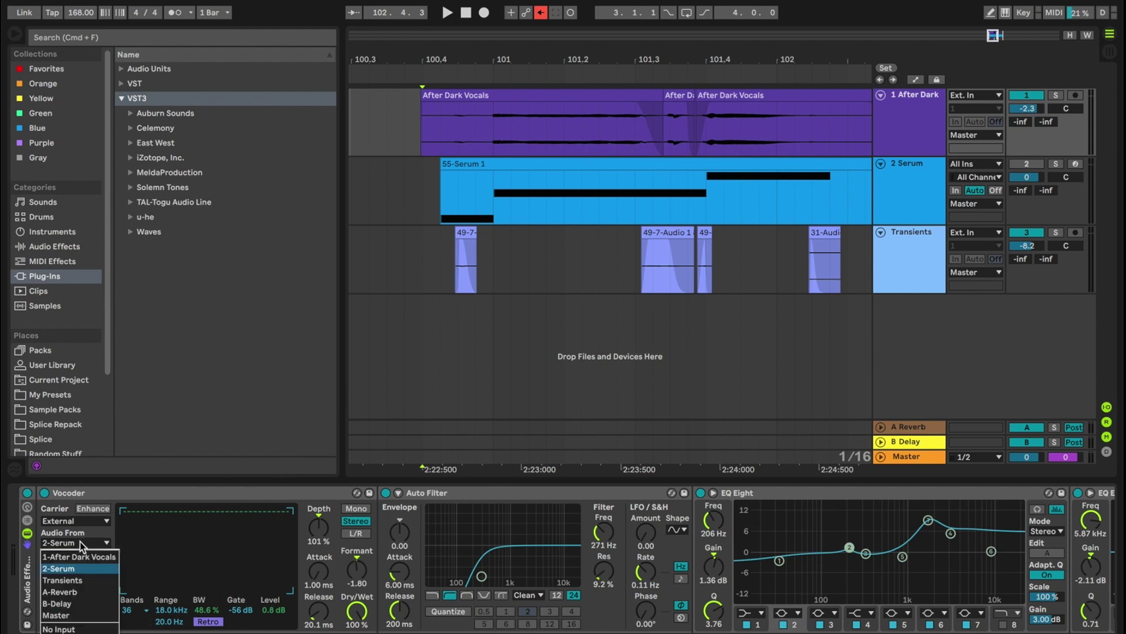
left_click(167, 538)
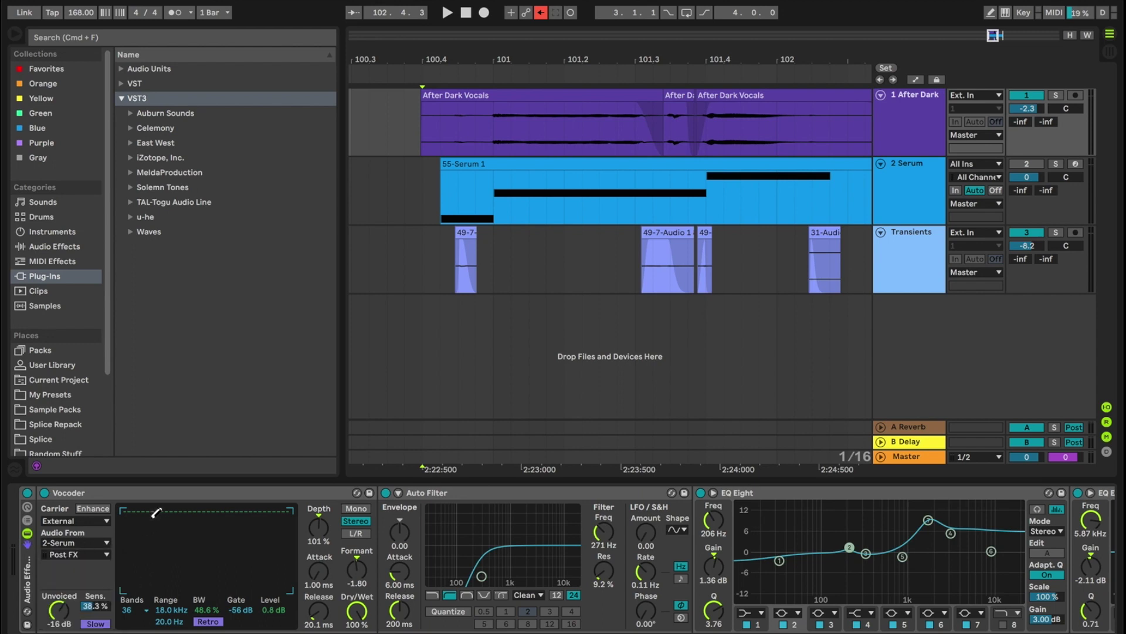
left_click(134, 613)
left_click(136, 615)
Step: Glance at the Serum track's devices, then solo After Dark and start playback
left_click(440, 171)
left_click(441, 126)
left_click(1056, 96)
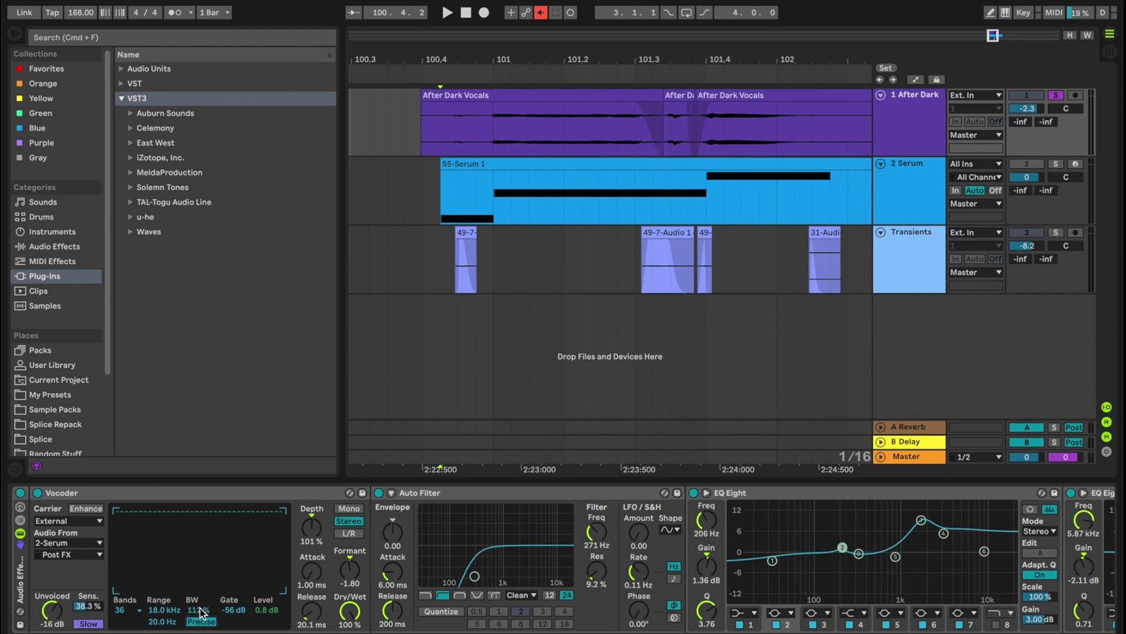
key("space")
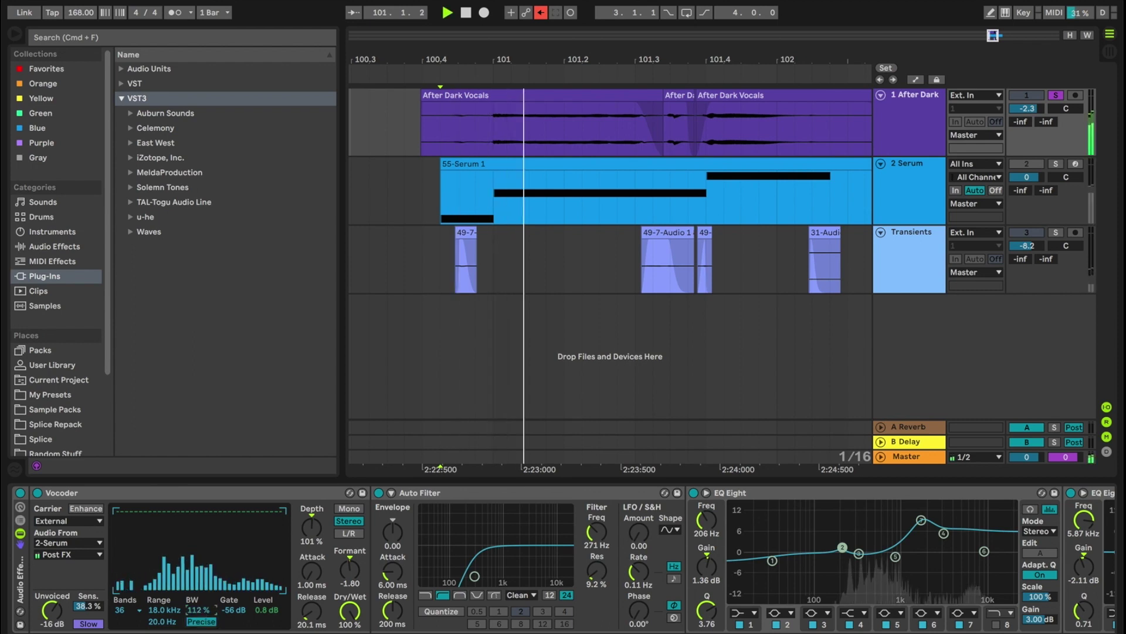
Step: Switch the Vocoder to Retro, narrow bandwidth to 42.7 %, and set depth to 100 %
left_click_drag(198, 610, 201, 618)
left_click(201, 620)
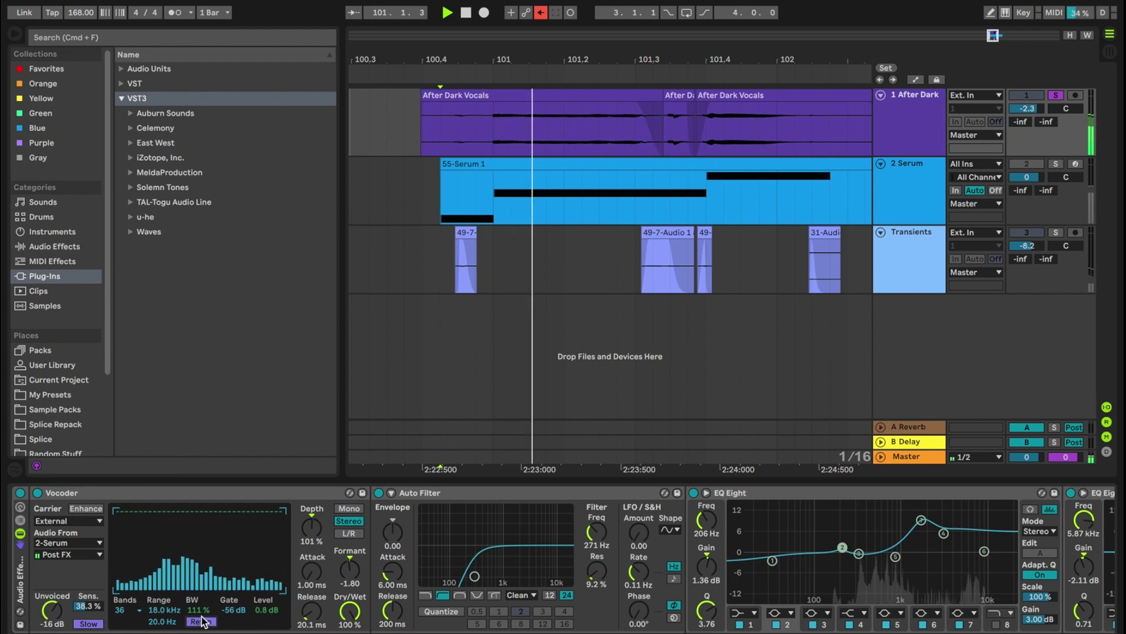
left_click_drag(200, 617, 201, 631)
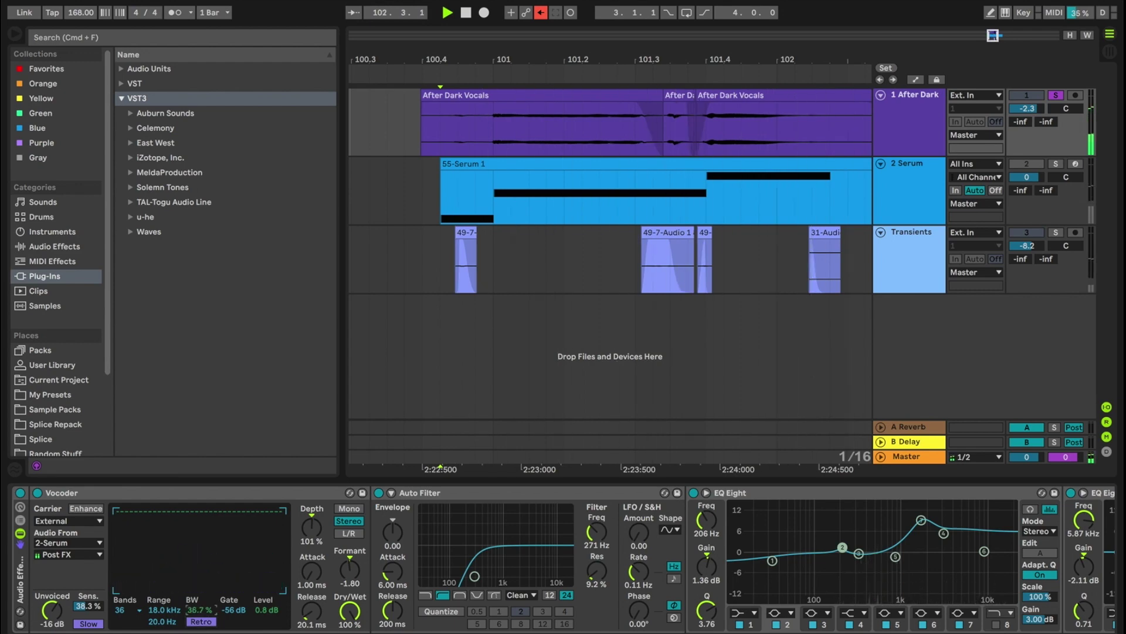
left_click_drag(201, 631, 201, 633)
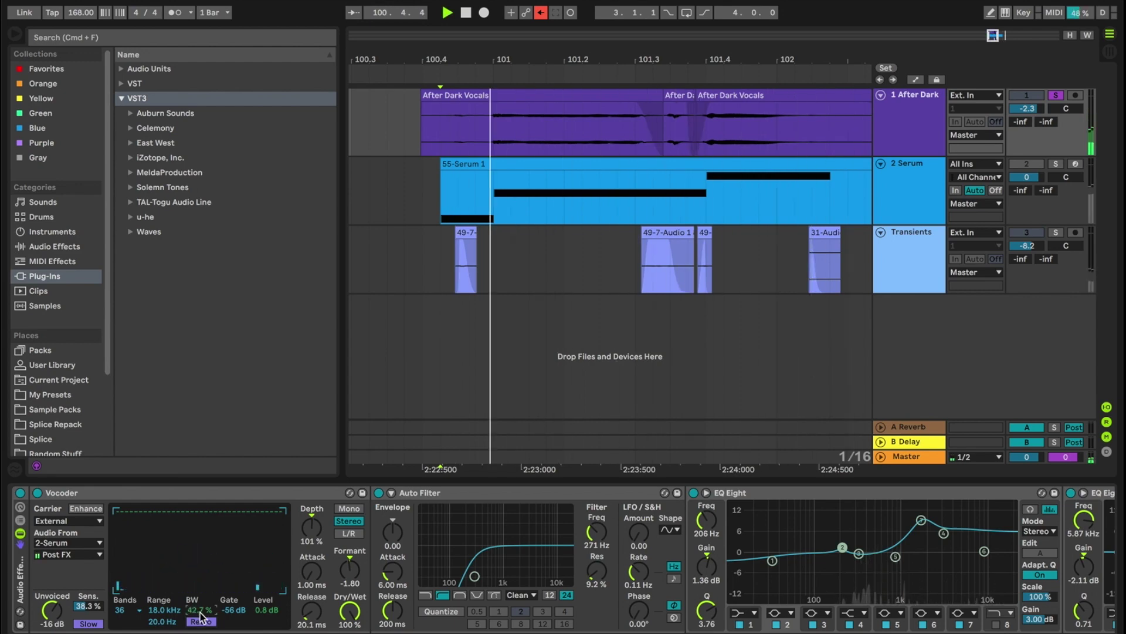
key("space")
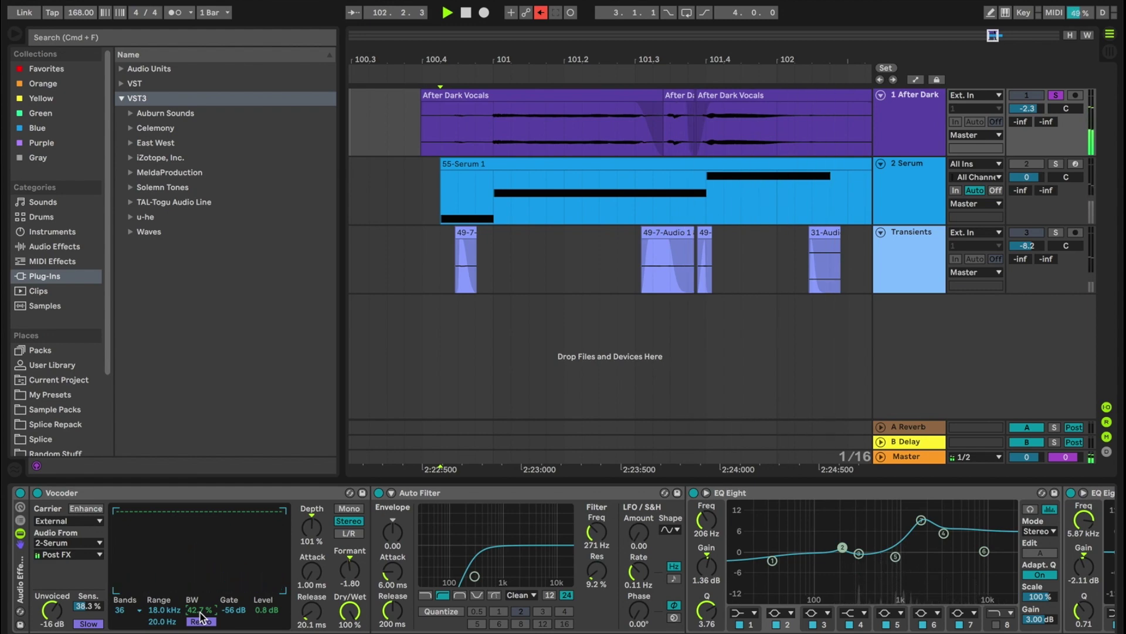
left_click_drag(317, 535, 316, 535)
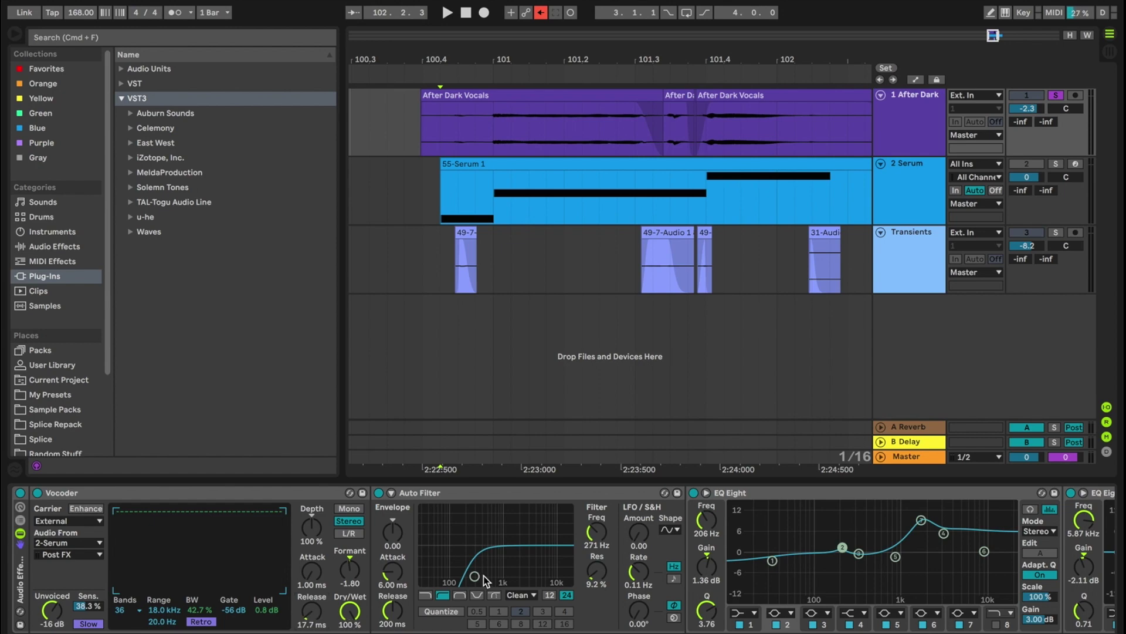
scroll(487, 581, "right", 5)
Step: Scroll along After Dark's chain, switch on the 2:1 Compressor, and select the Gate
scroll(509, 601, "right", 20)
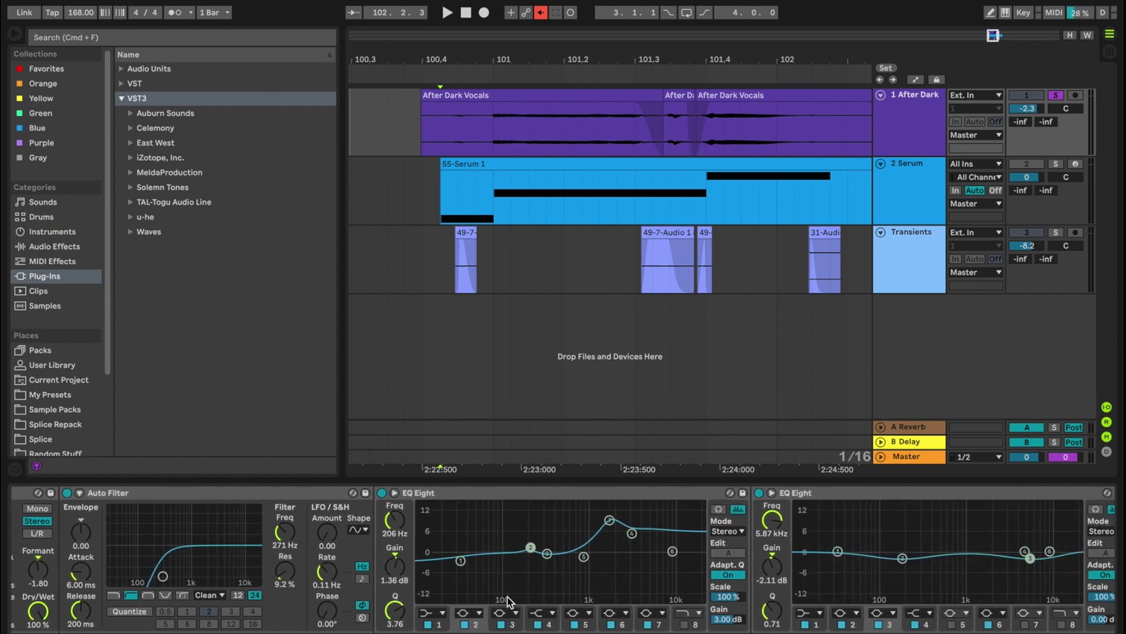
scroll(631, 584, "right", 8)
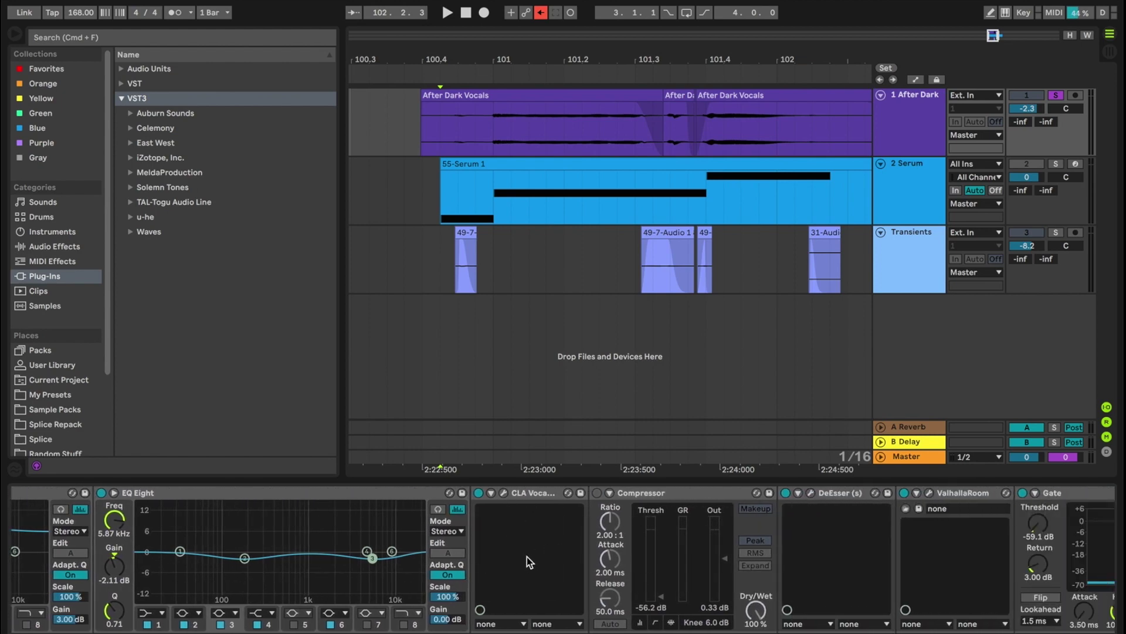
scroll(520, 571, "right", 8)
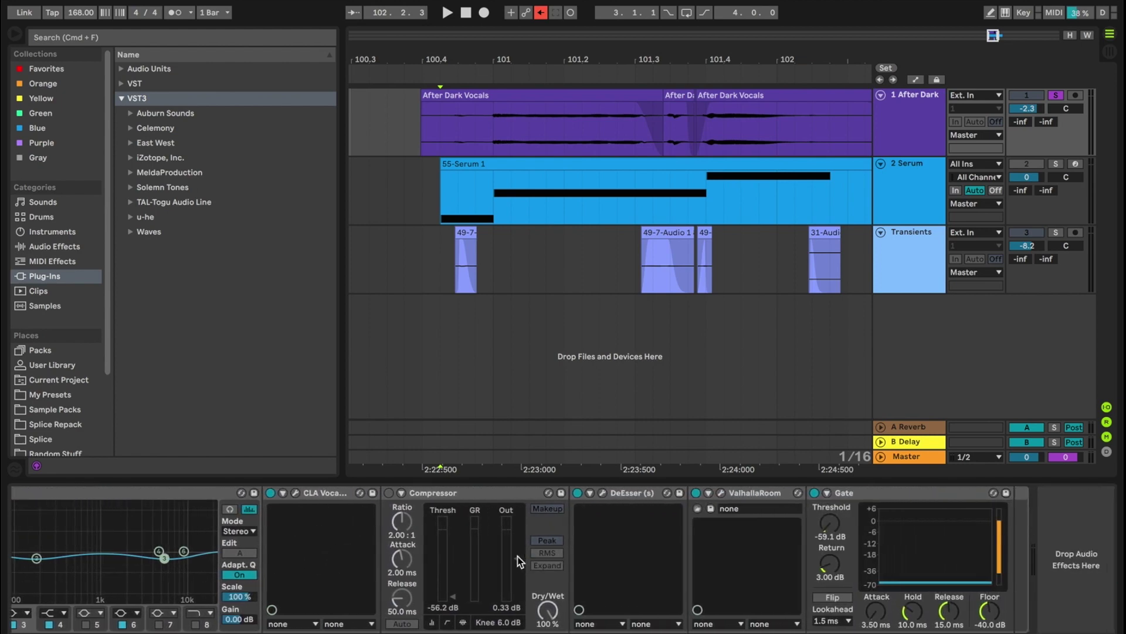
left_click(388, 494)
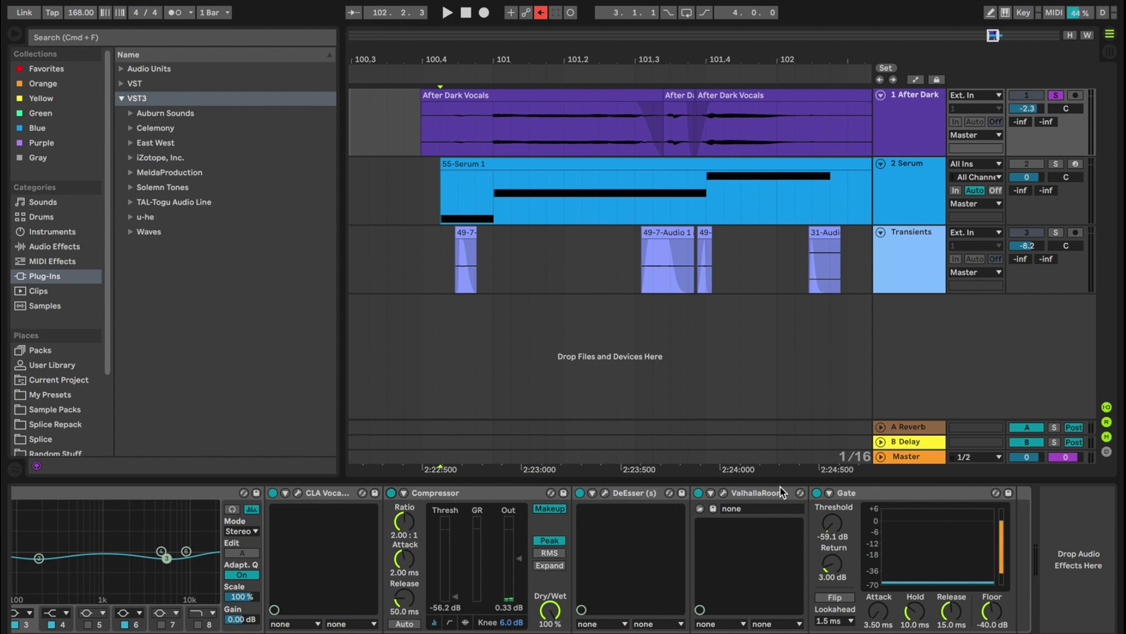
left_click(862, 492)
Step: Unsolo the After Dark vocal and view the Transients, Serum and vocal device chains
scroll(701, 516, "left", 5)
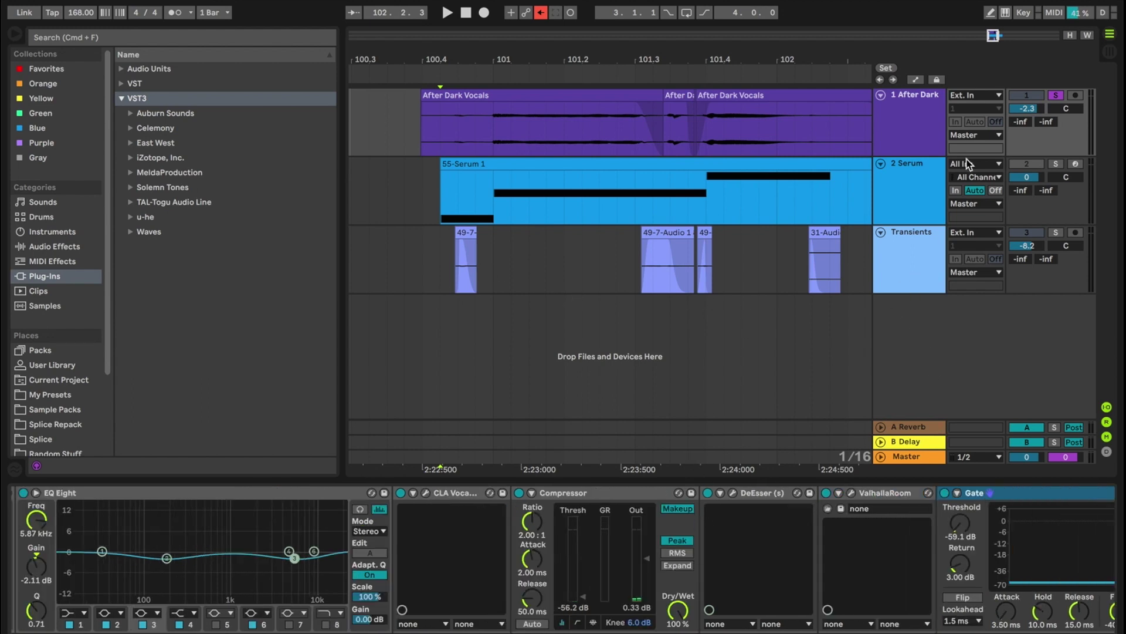
left_click(1056, 95)
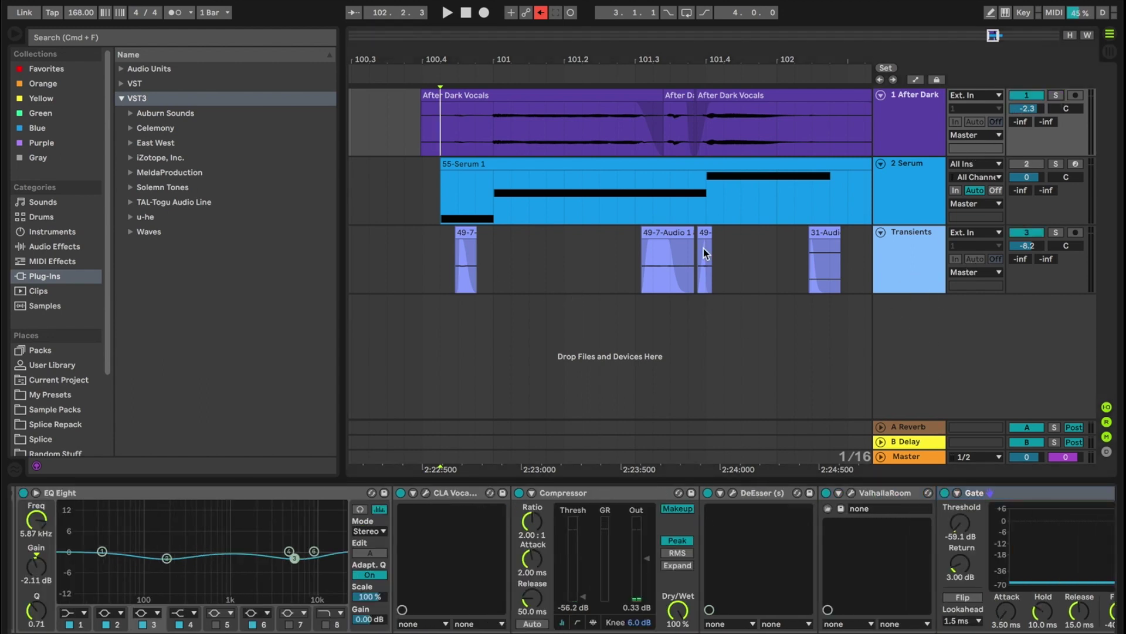
left_click(422, 259)
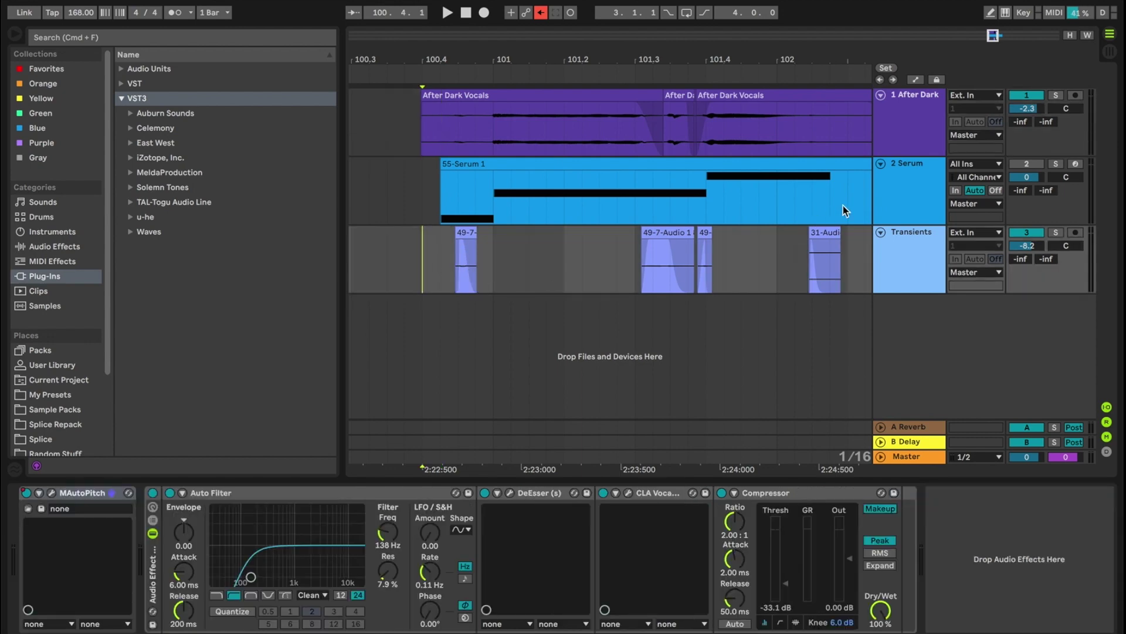
left_click(892, 183)
left_click(903, 123)
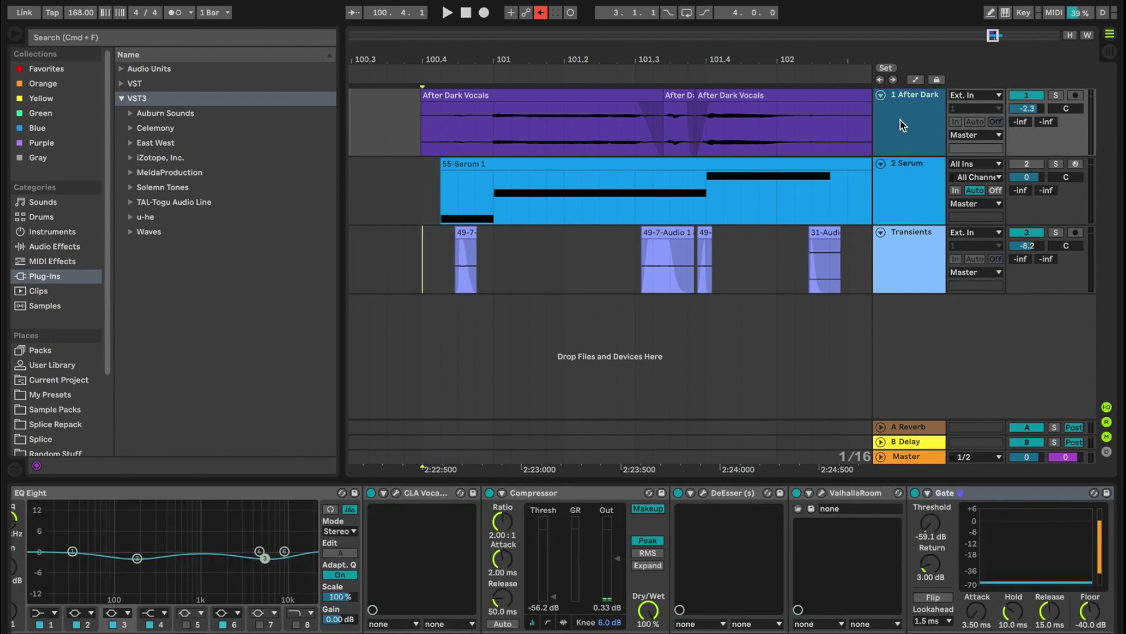
left_click(924, 212)
left_click(915, 261)
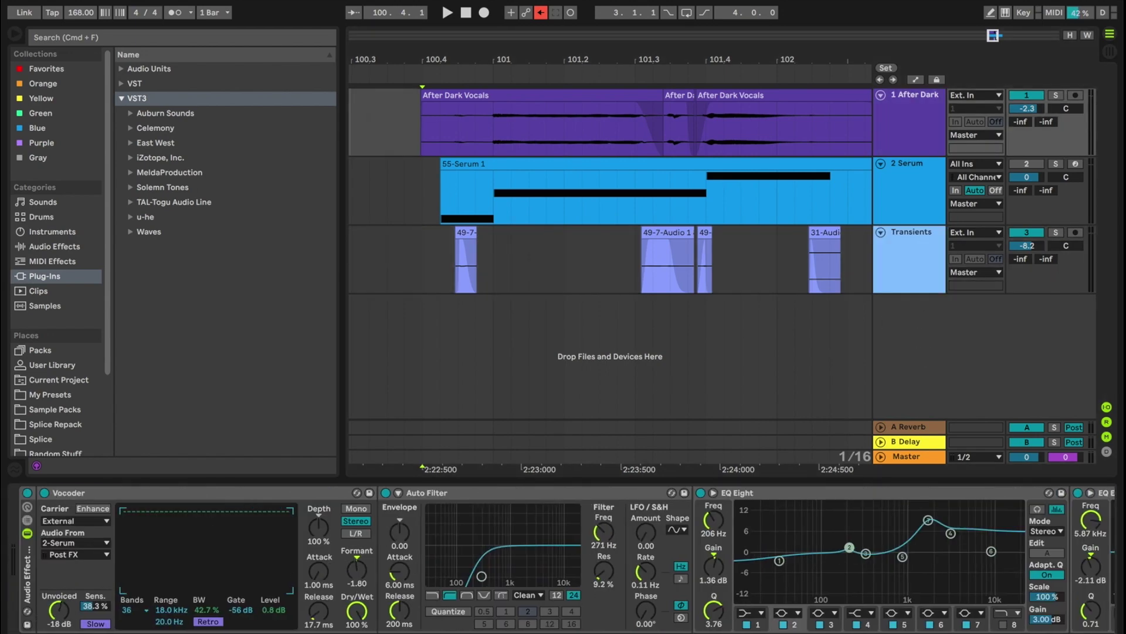
Step: Audition the Transients track soloed, then unsolo it and return the start position to 100.4.1
left_click(429, 253)
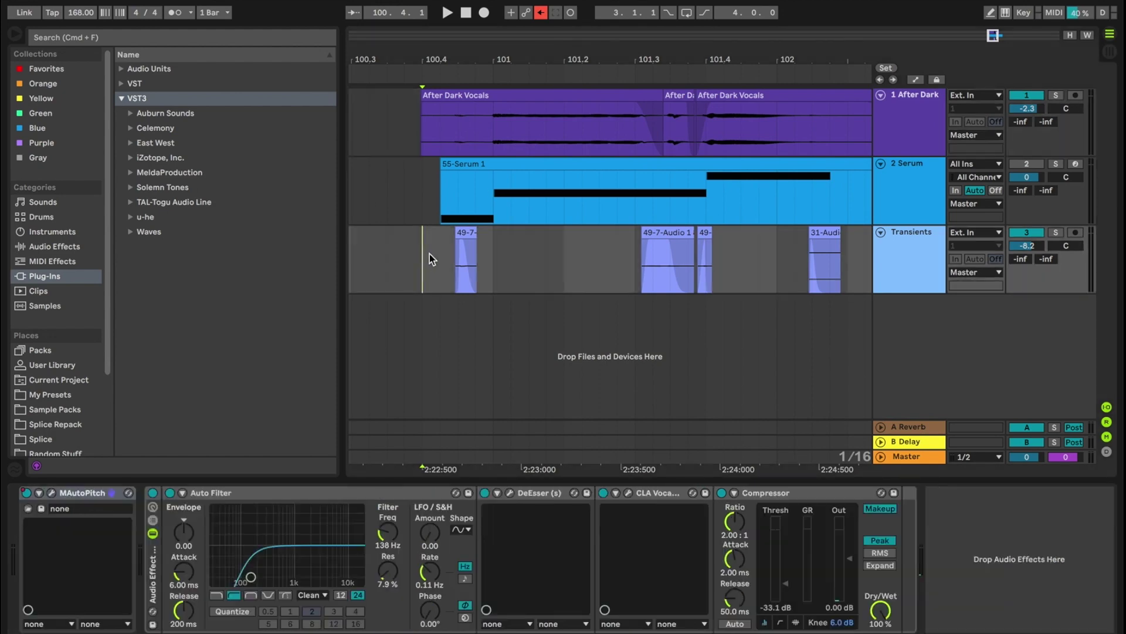
left_click(1058, 232)
key("space")
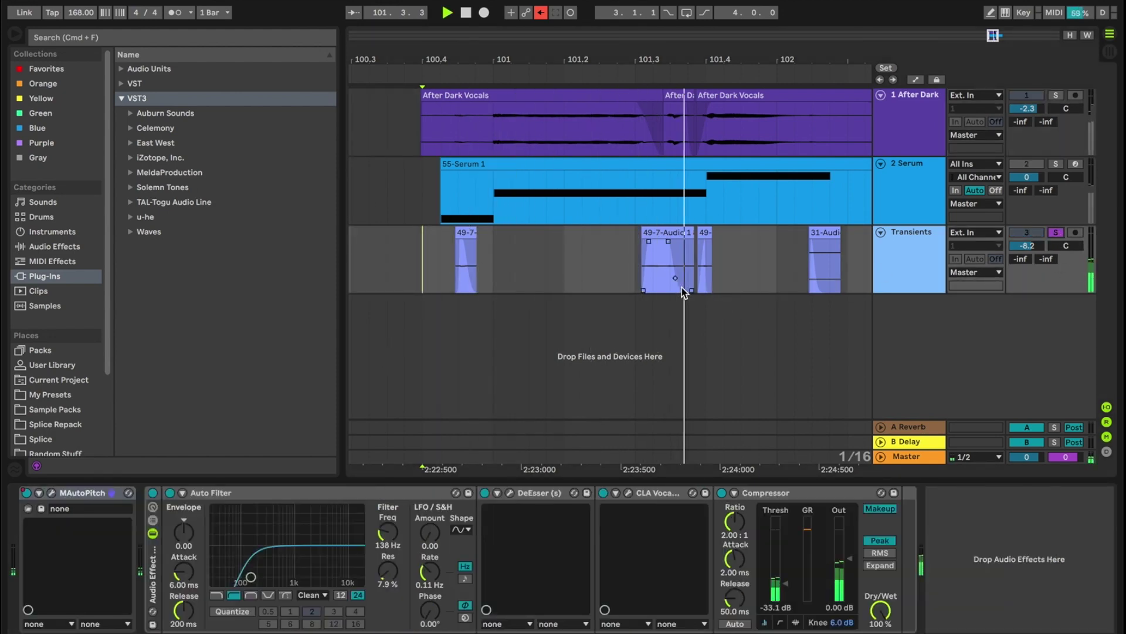
key("space")
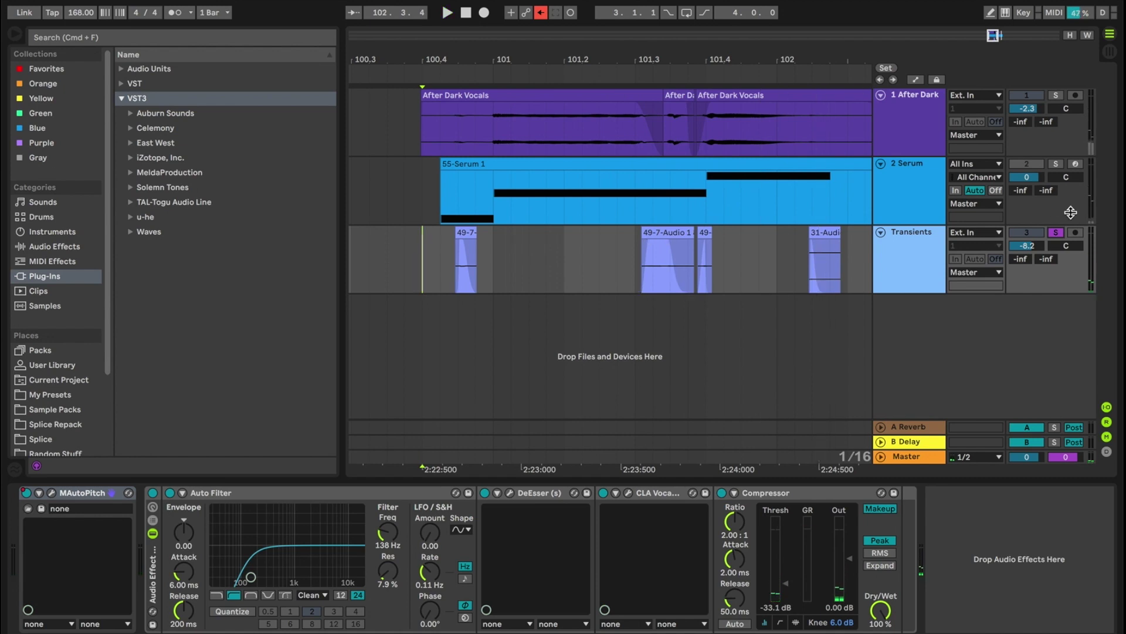
left_click(1056, 233)
left_click(422, 249)
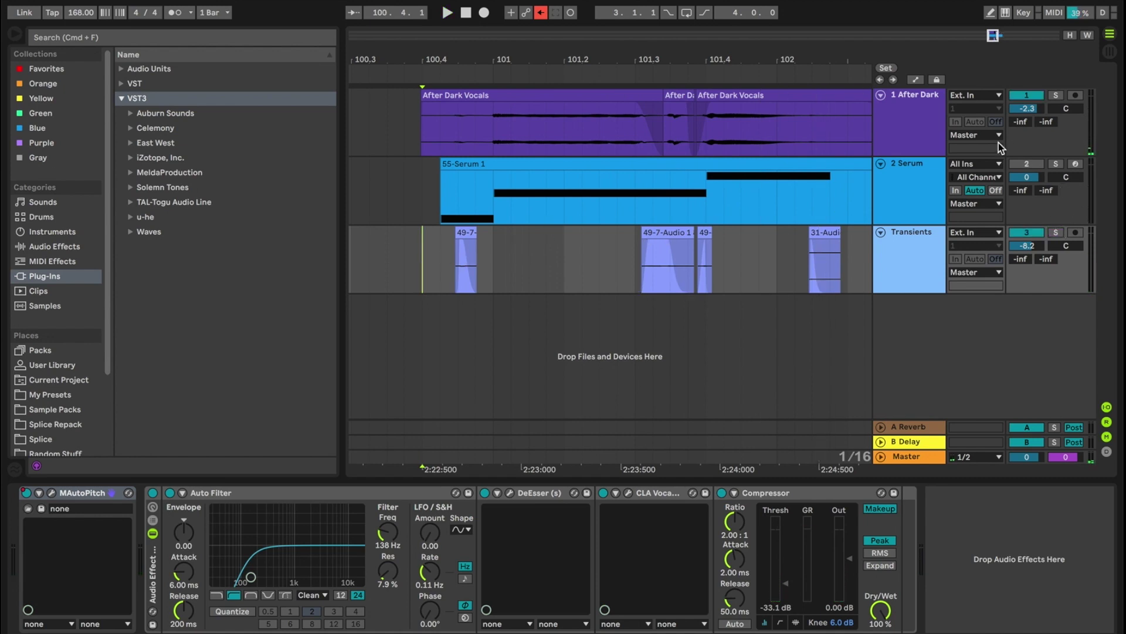
Step: Play the full mix with Transients at -4.9 dB, selecting the Serum track before stopping
left_click(1019, 153)
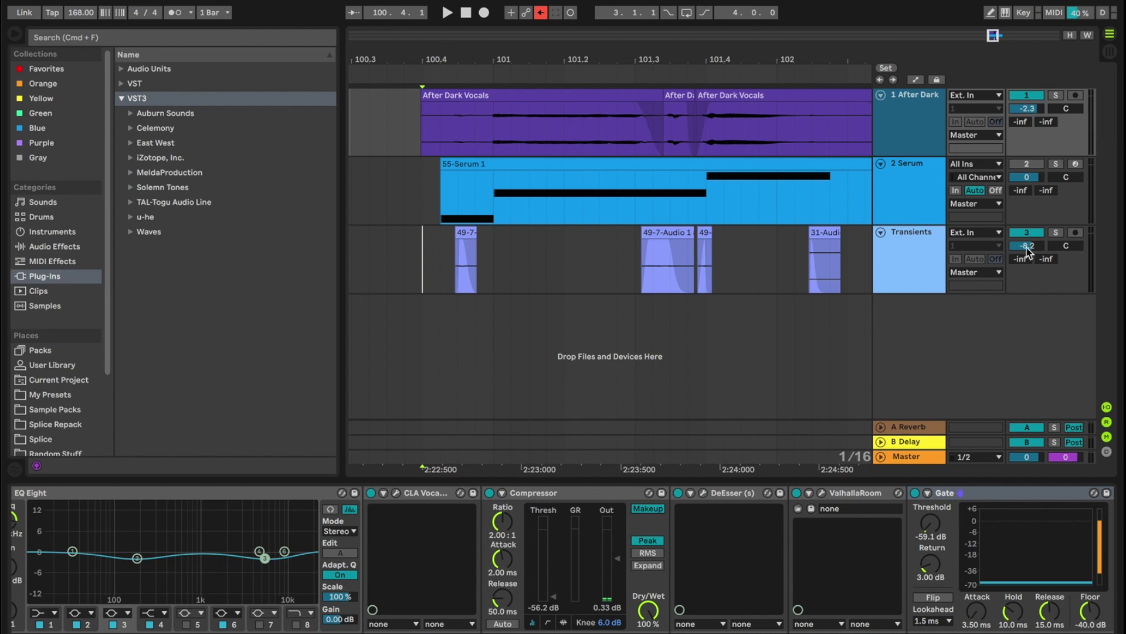
key("space")
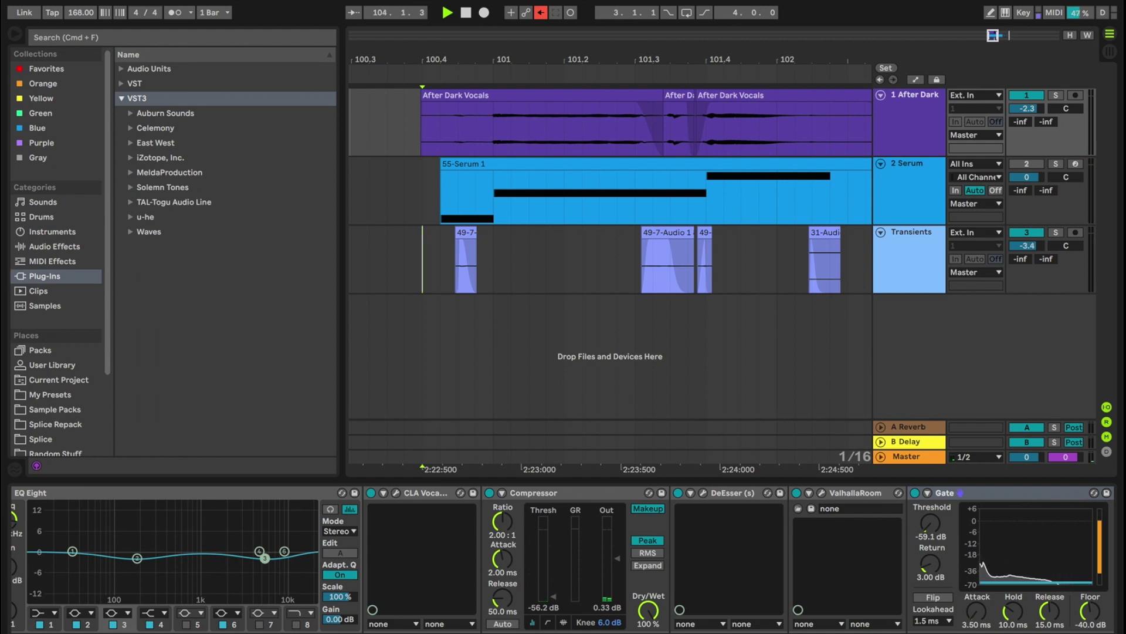
left_click(422, 218)
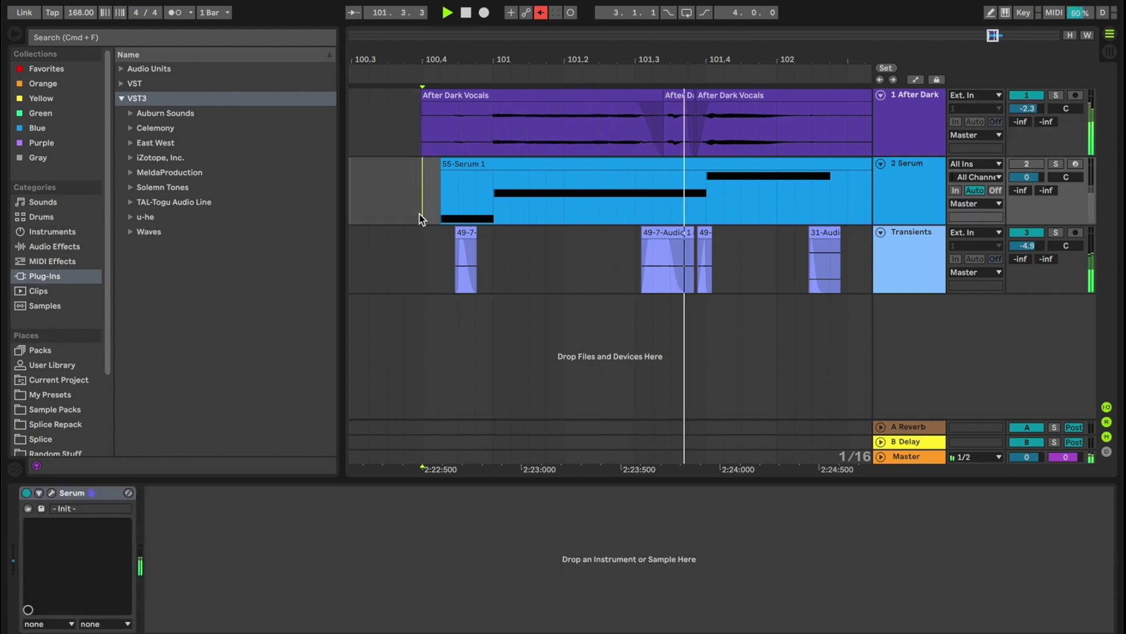
key("space")
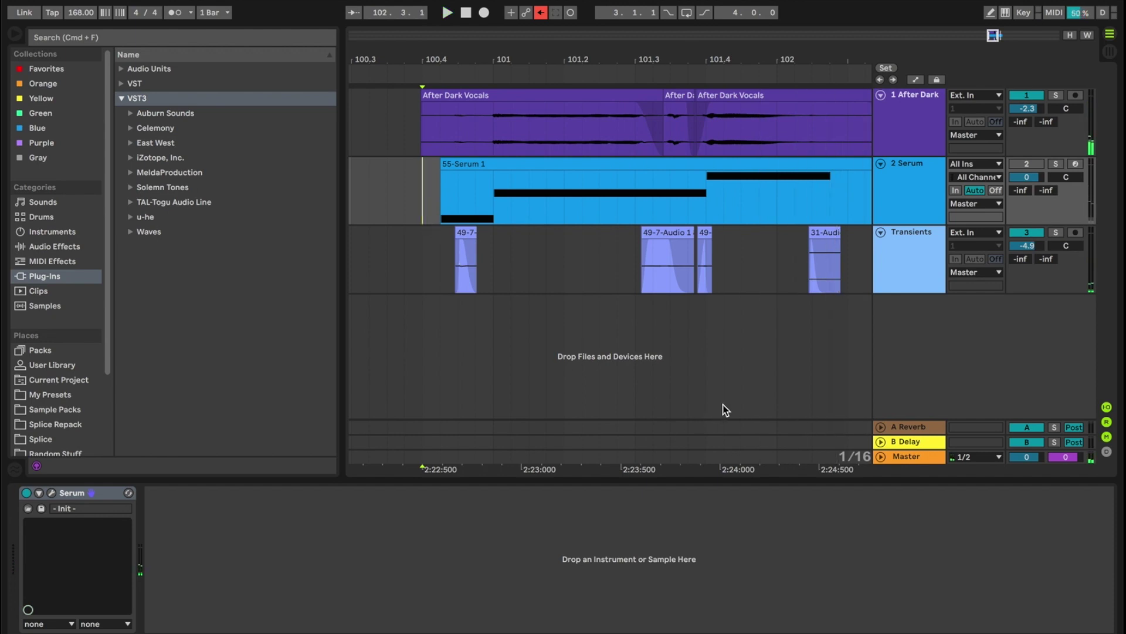